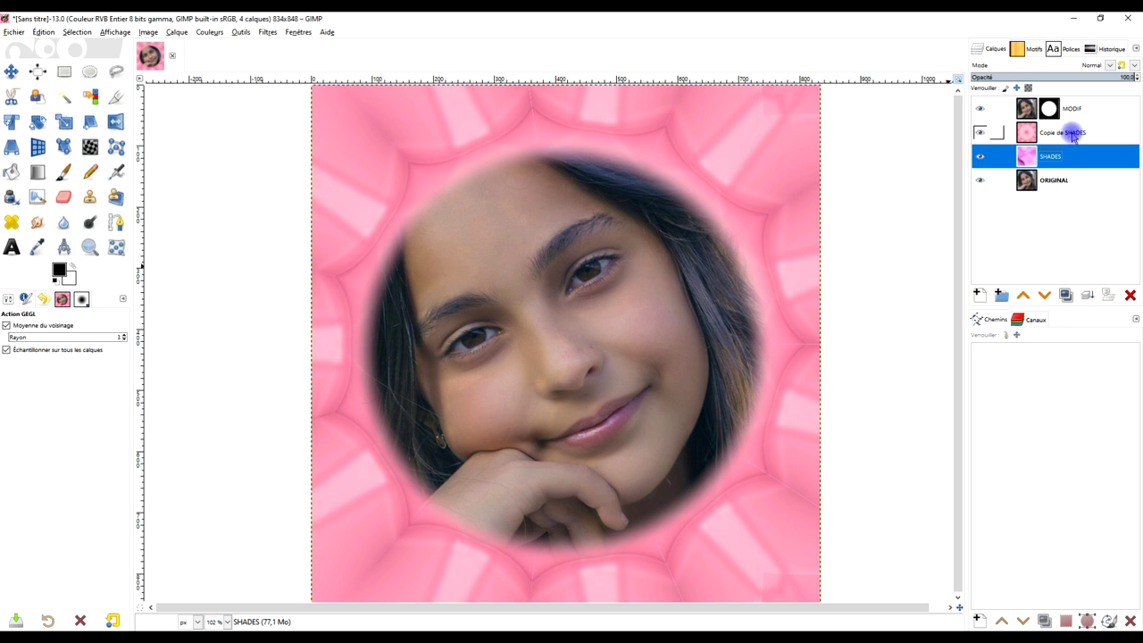
# Step: Toggle the pink pattern and face layers on and off to compare backgrounds, leaving both visible
pyautogui.click(981, 133)
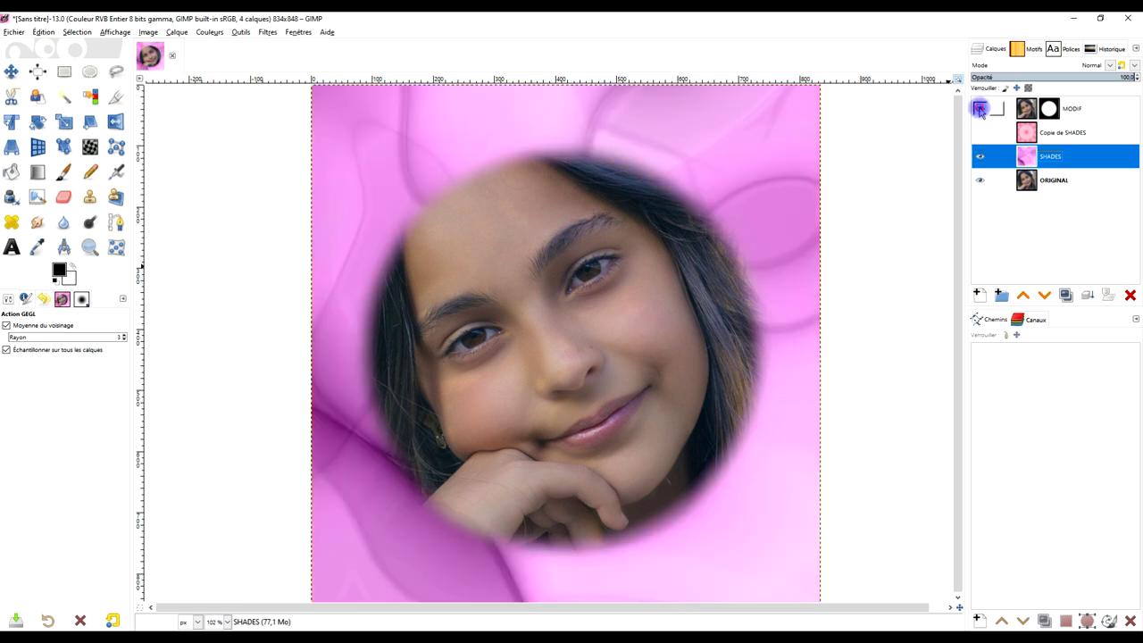
pyautogui.click(980, 108)
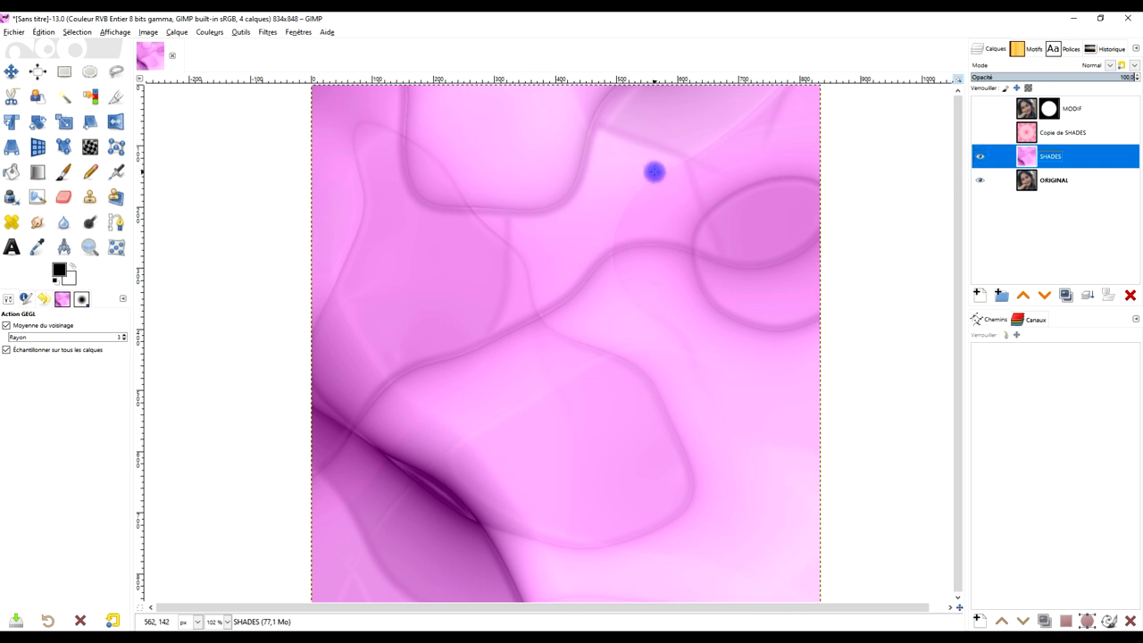
pyautogui.click(980, 108)
pyautogui.click(981, 133)
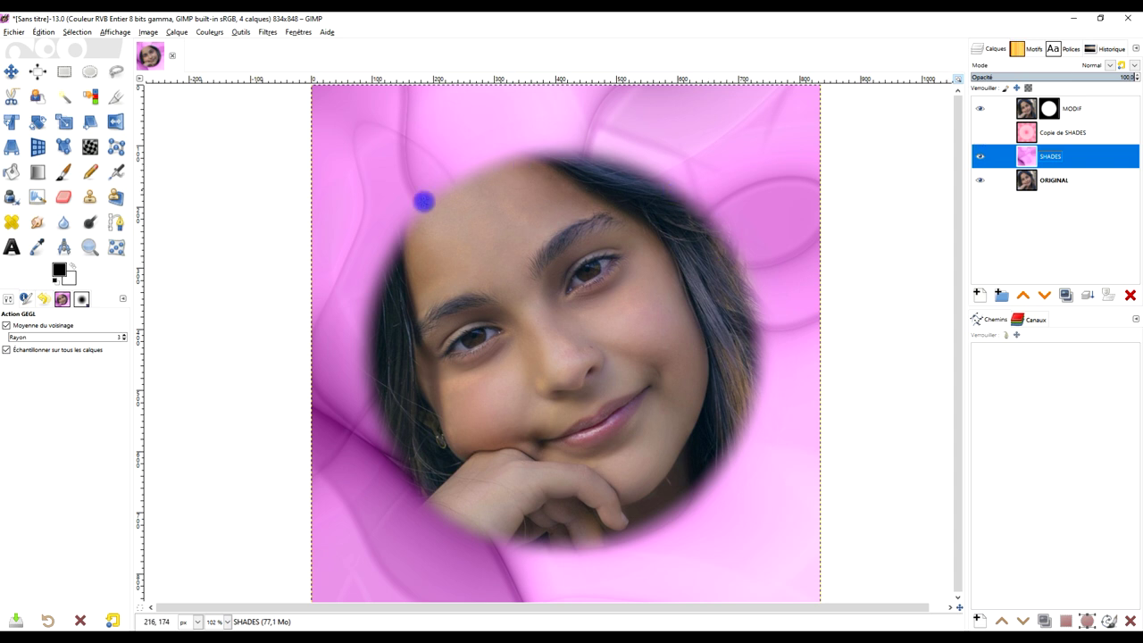
pyautogui.click(989, 108)
pyautogui.click(980, 134)
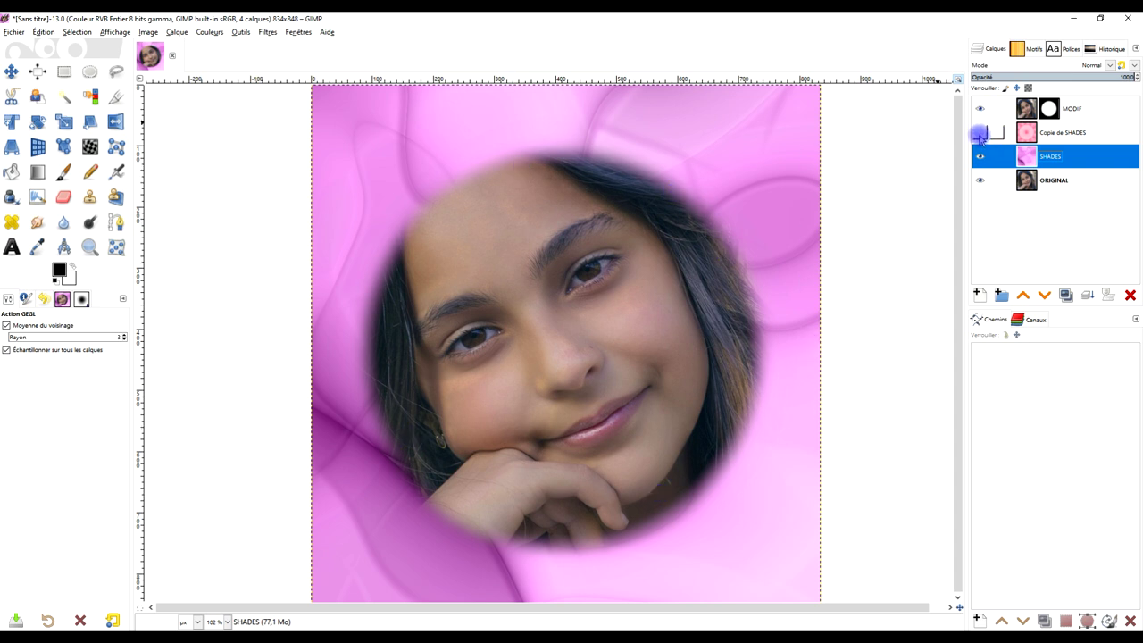
pyautogui.click(980, 133)
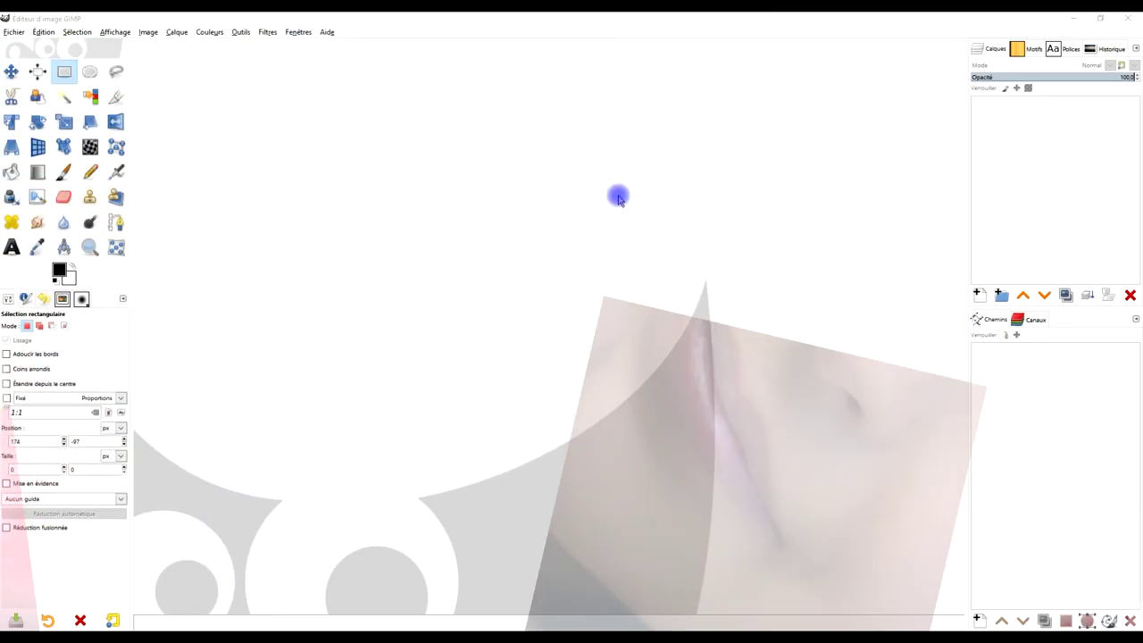
# Step: Bring the empty GIMP window to the front
pyautogui.click(119, 20)
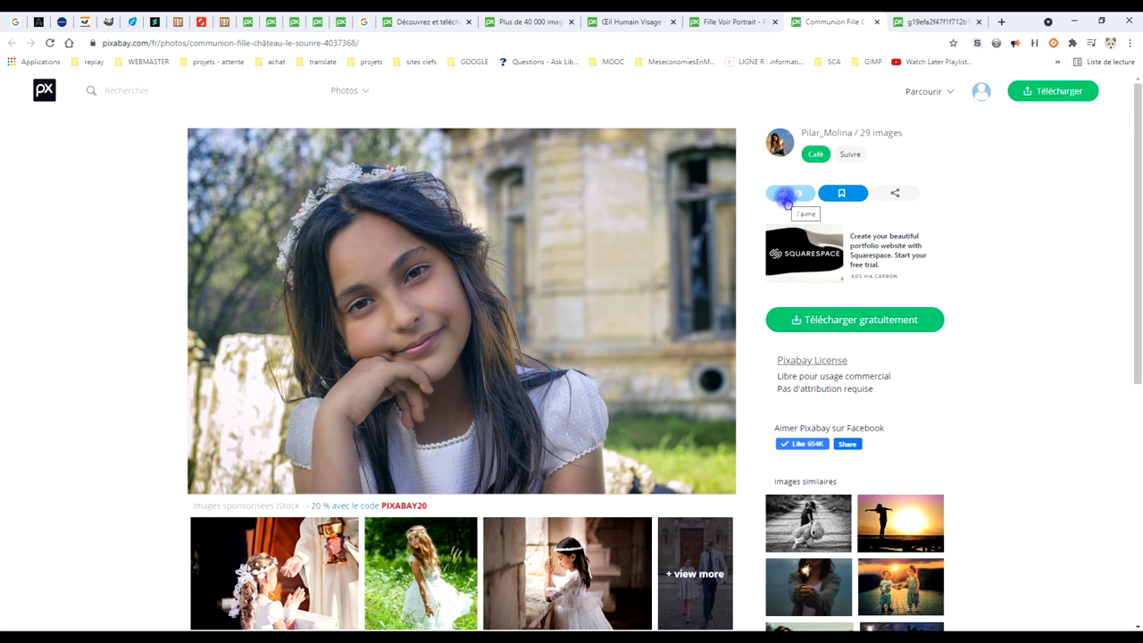
# Step: Open the communion girl photo at 1920×1280 full size, copy it, and return to GIMP
pyautogui.click(857, 327)
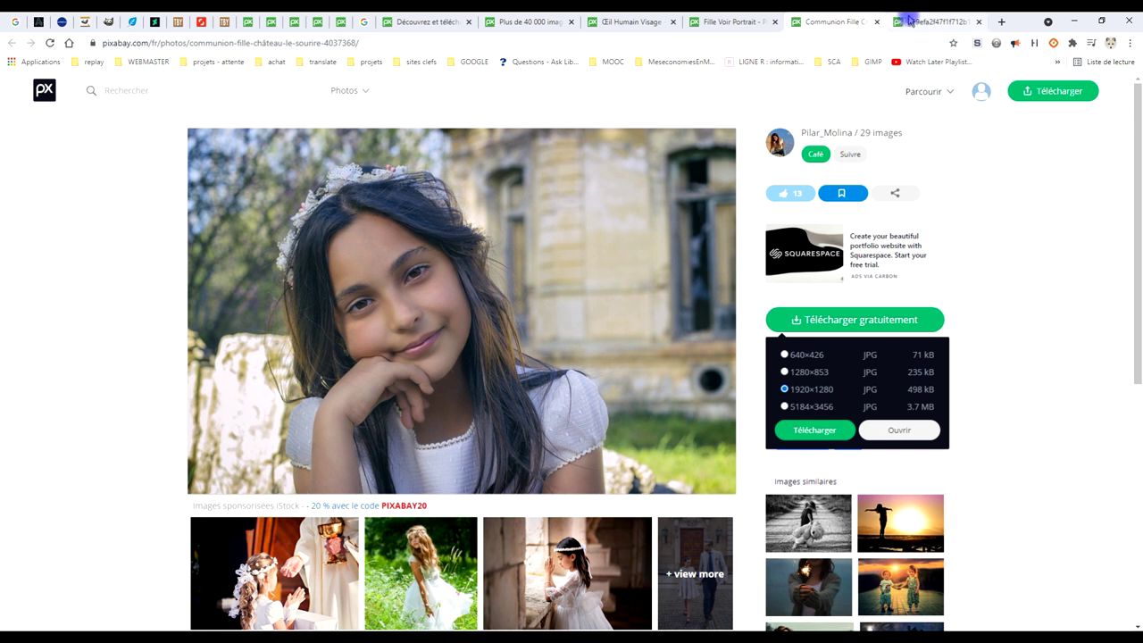
pyautogui.click(910, 434)
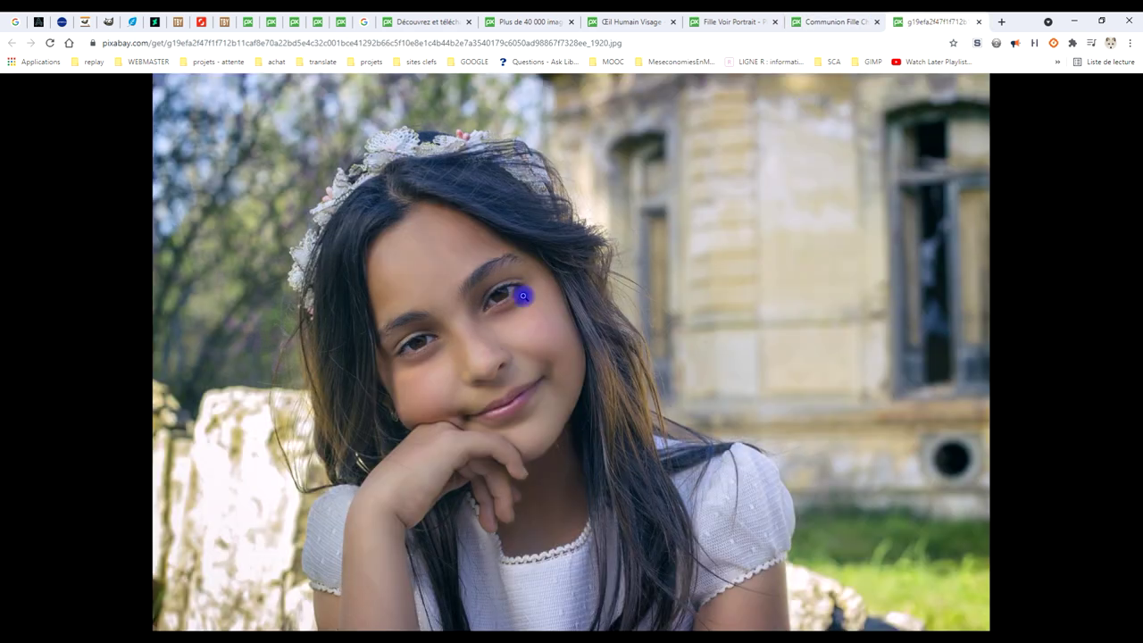
pyautogui.rightClick(518, 185)
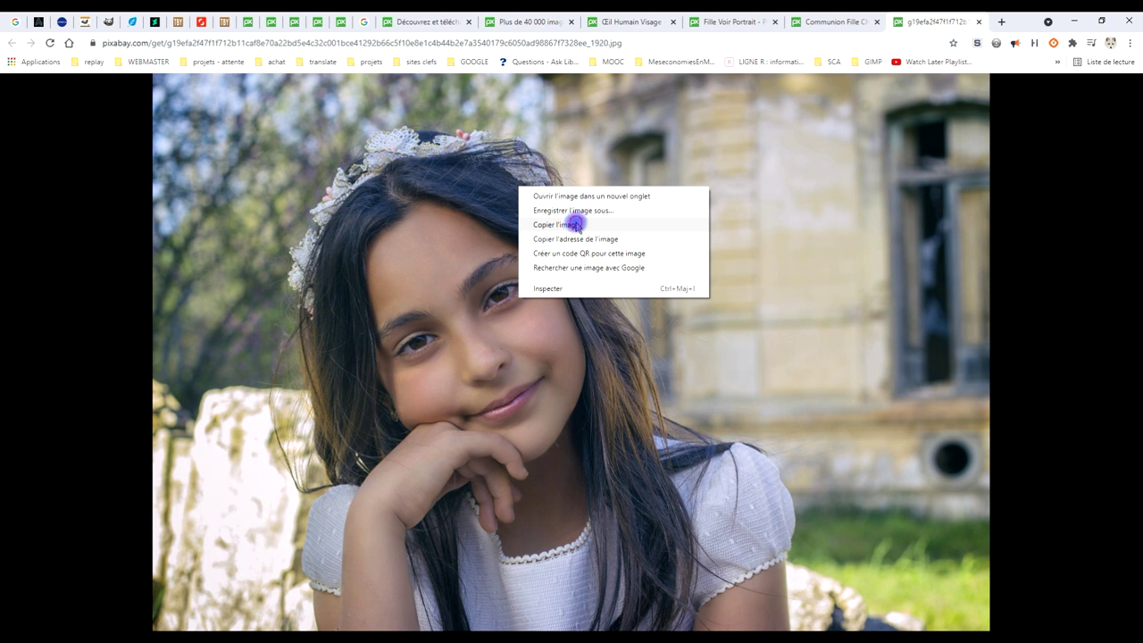
pyautogui.click(576, 226)
pyautogui.click(216, 625)
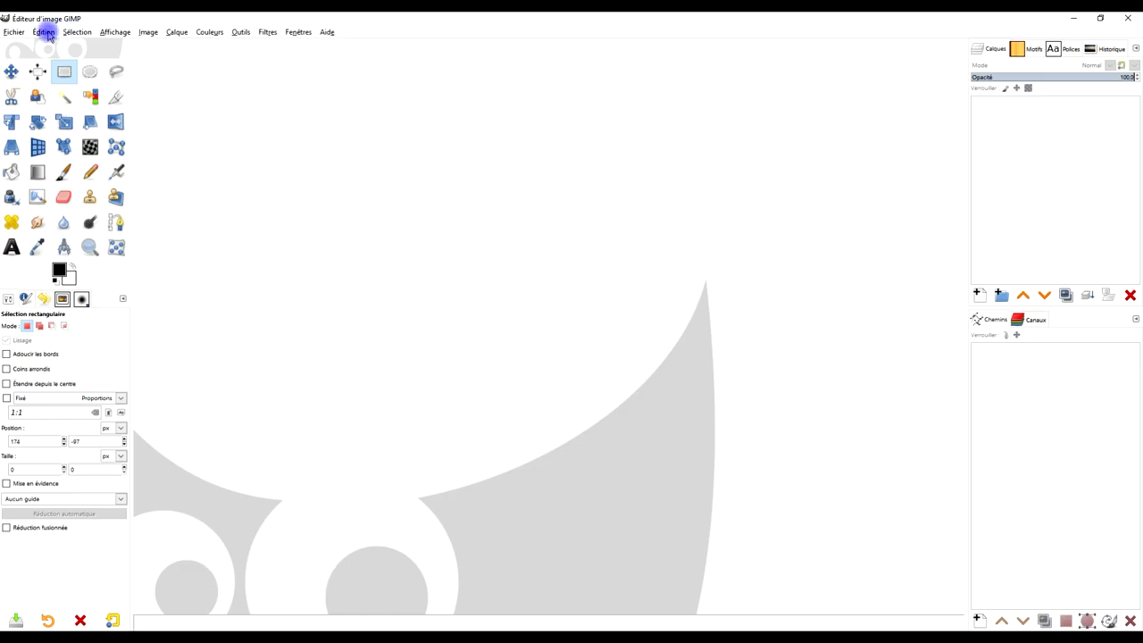
# Step: Paste the copied photo as a new 1920×1280 image
pyautogui.click(44, 32)
pyautogui.moveTo(69, 174)
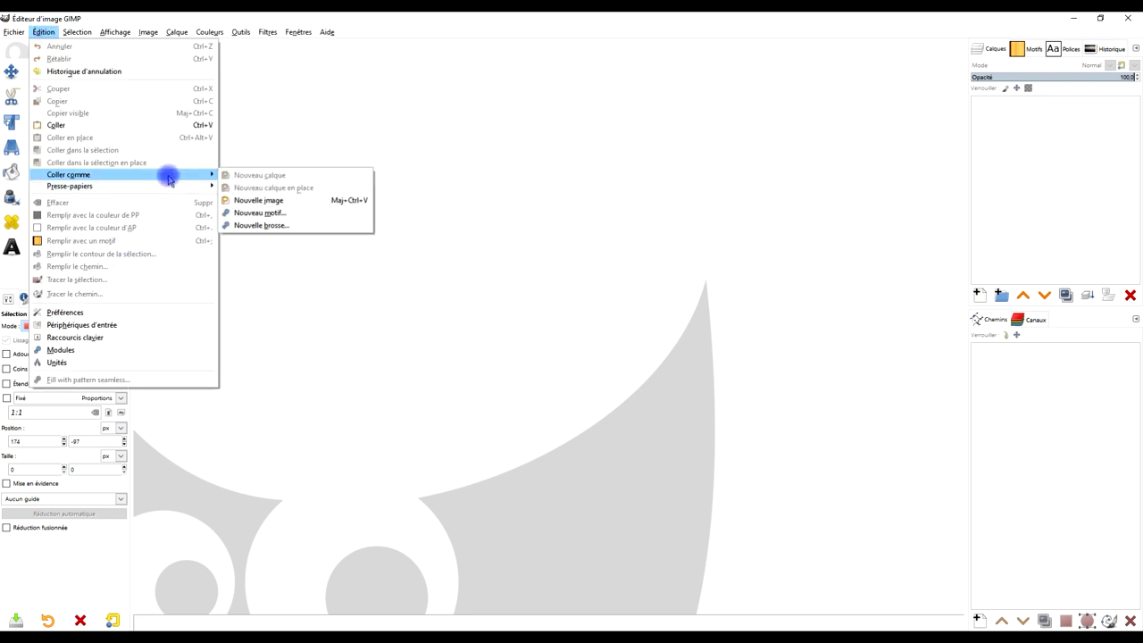
pyautogui.click(282, 201)
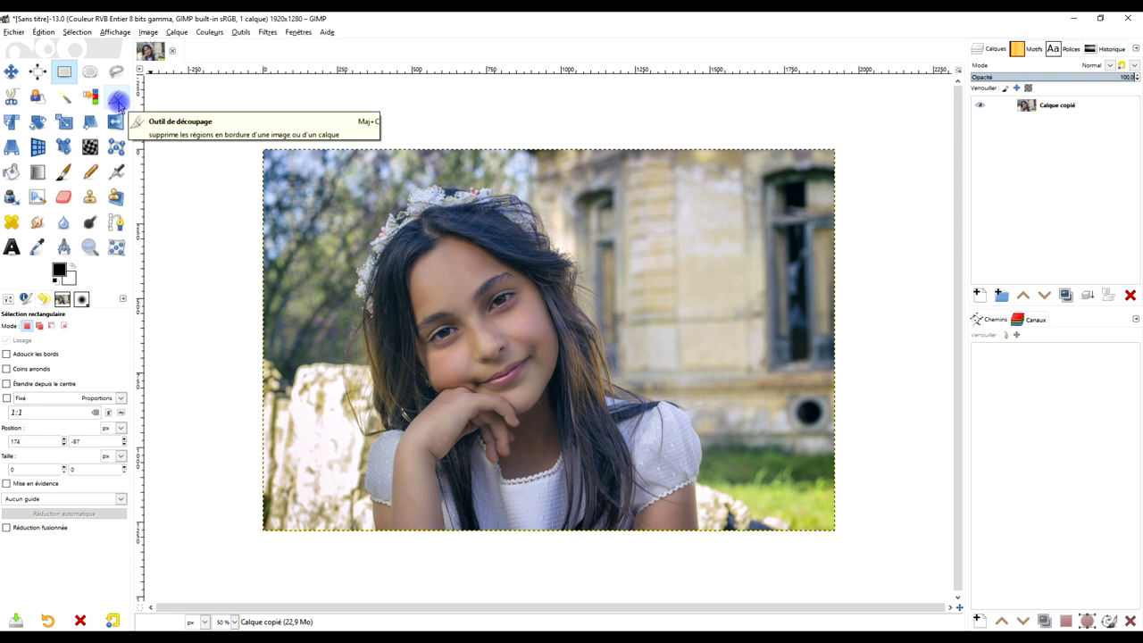
# Step: Crop the whole image to 1328×1276 around the girl's face and shoulders
pyautogui.click(116, 99)
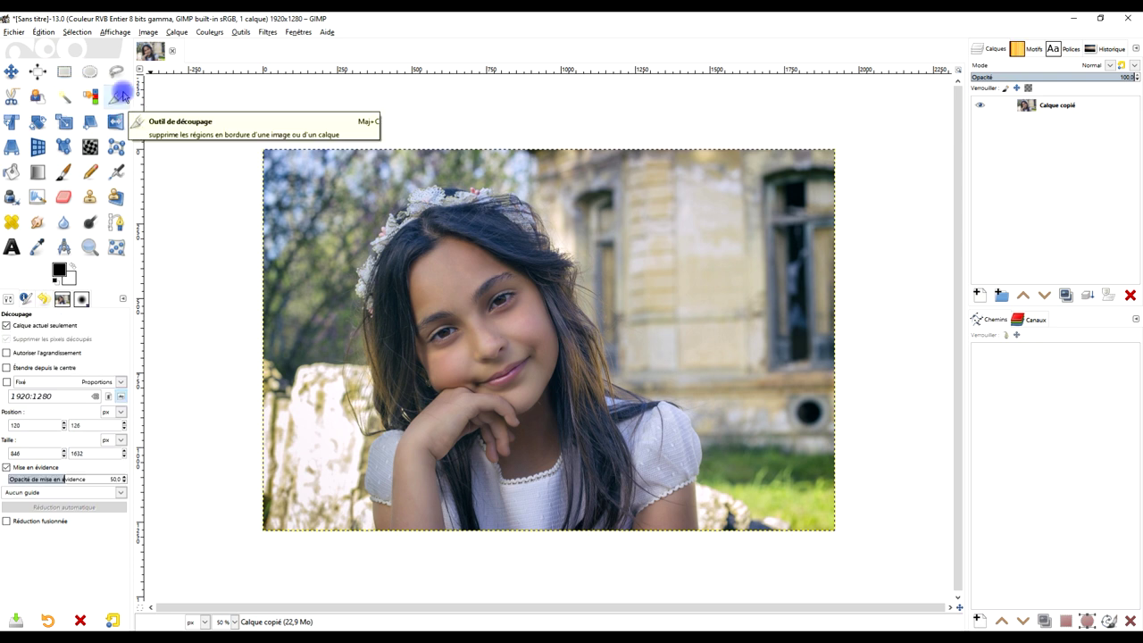
pyautogui.click(7, 325)
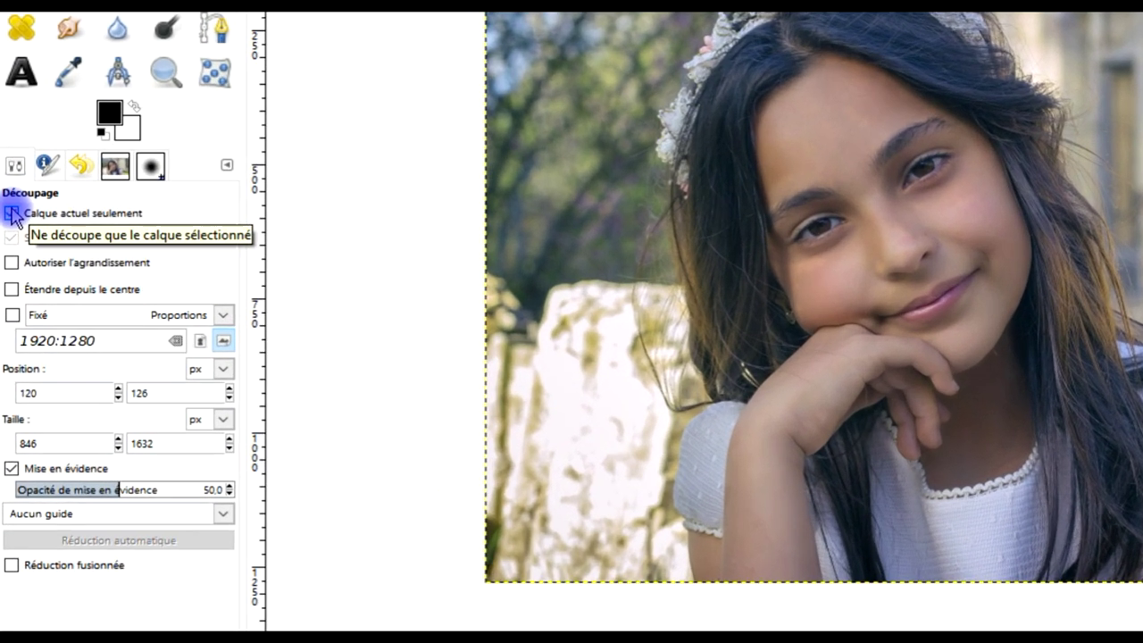
pyautogui.click(74, 326)
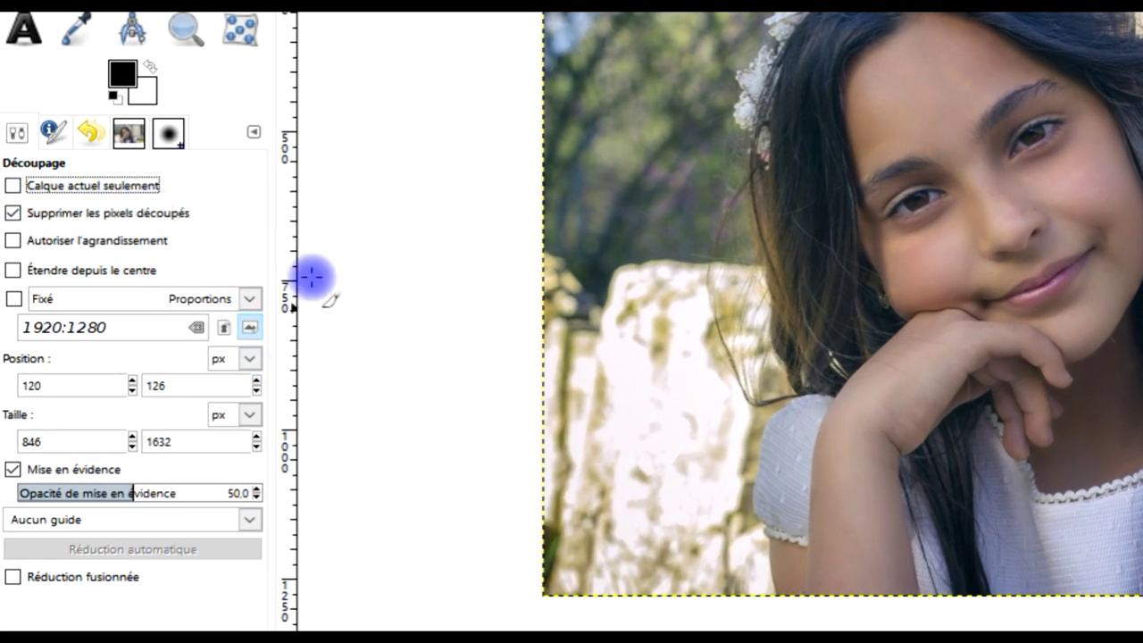
pyautogui.doubleClick(75, 215)
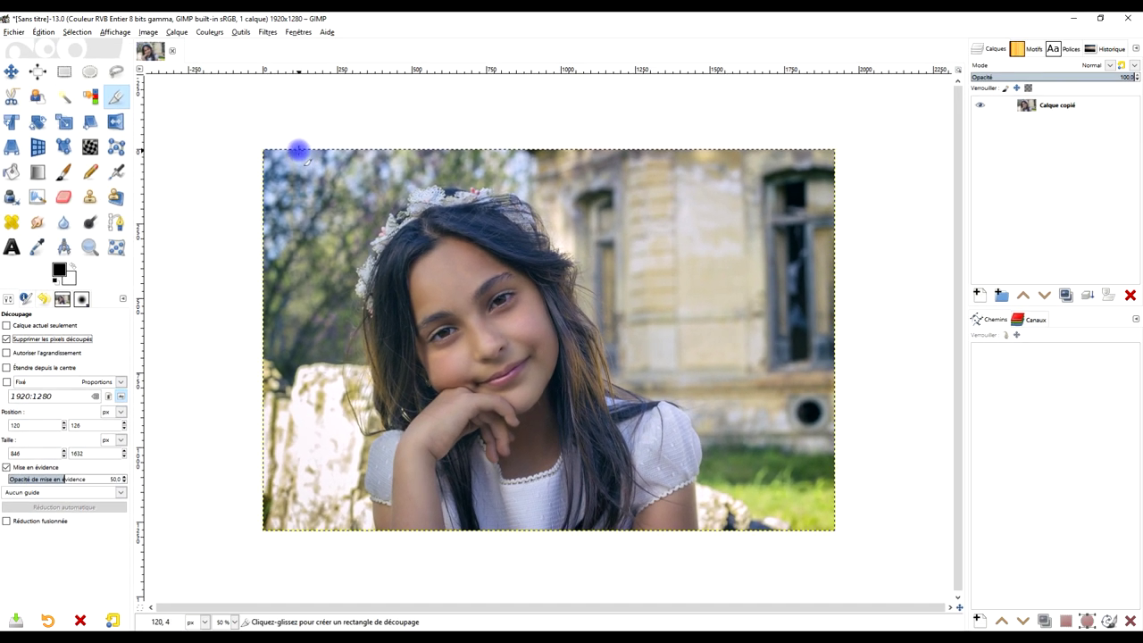
pyautogui.moveTo(299, 150); pyautogui.dragTo(726, 589)
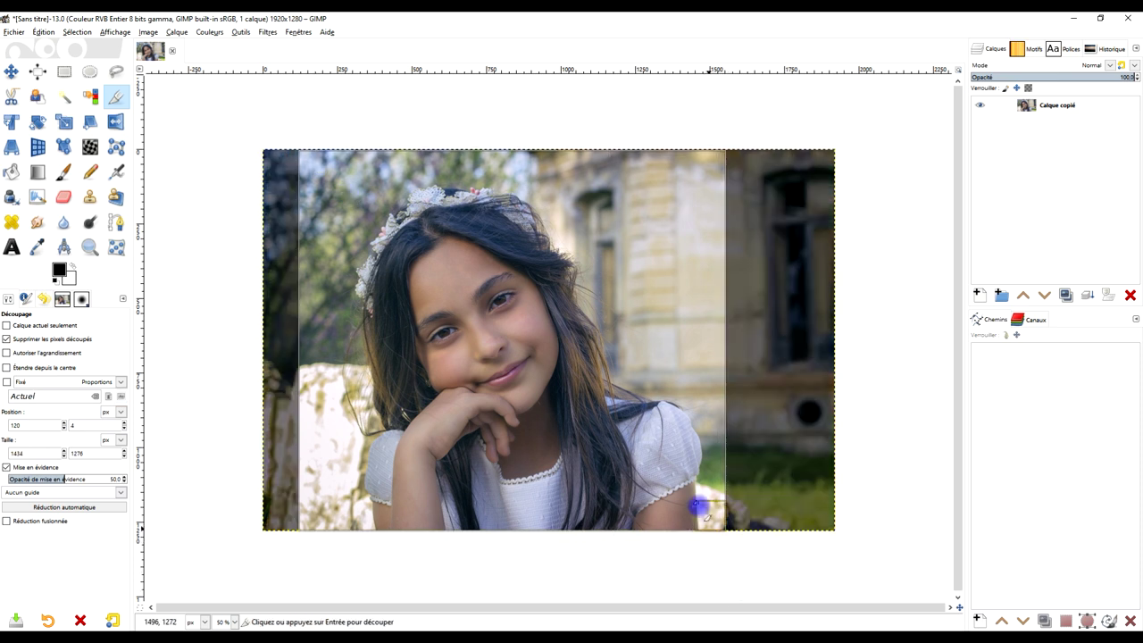
pyautogui.moveTo(730, 313); pyautogui.dragTo(718, 319)
pyautogui.moveTo(317, 314); pyautogui.dragTo(333, 314)
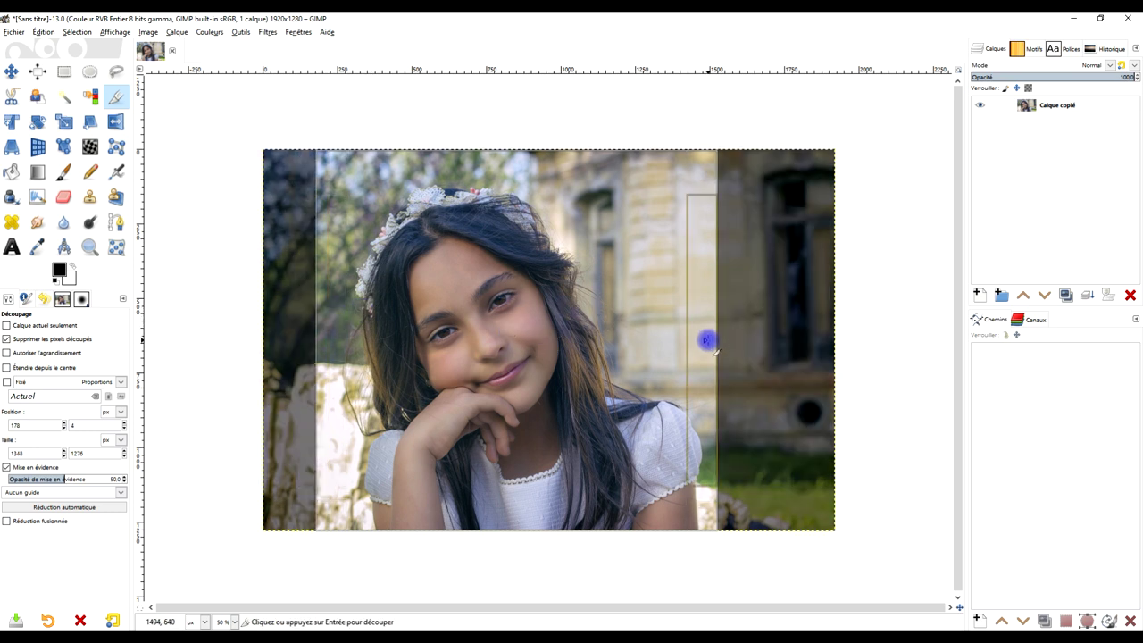
pyautogui.moveTo(702, 339); pyautogui.dragTo(703, 339)
pyautogui.click(505, 337)
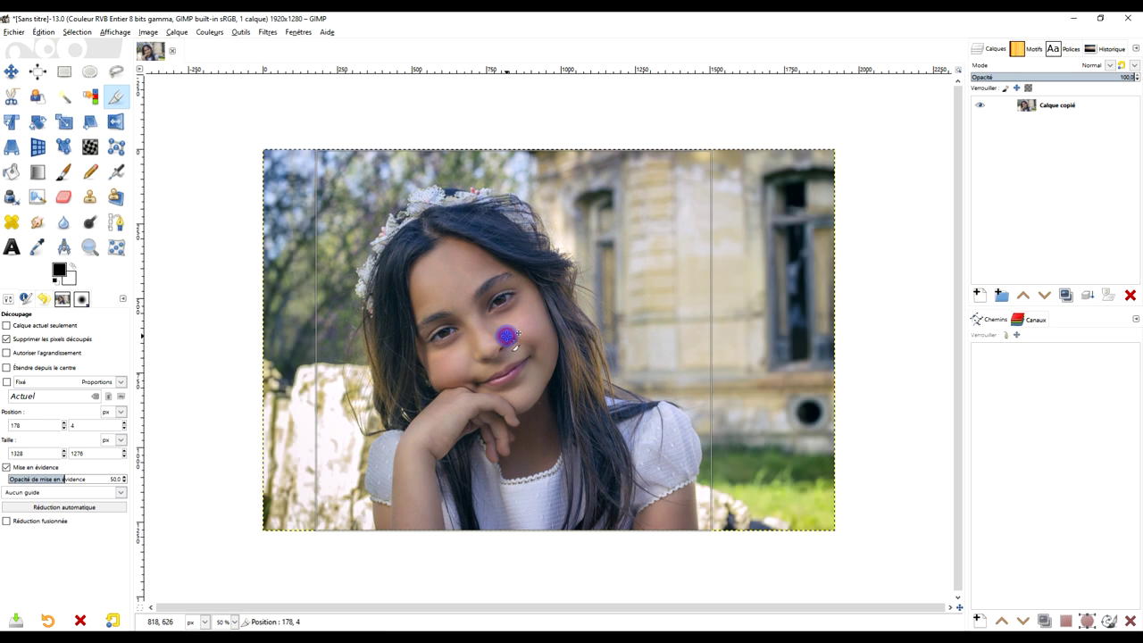
pyautogui.click(89, 248)
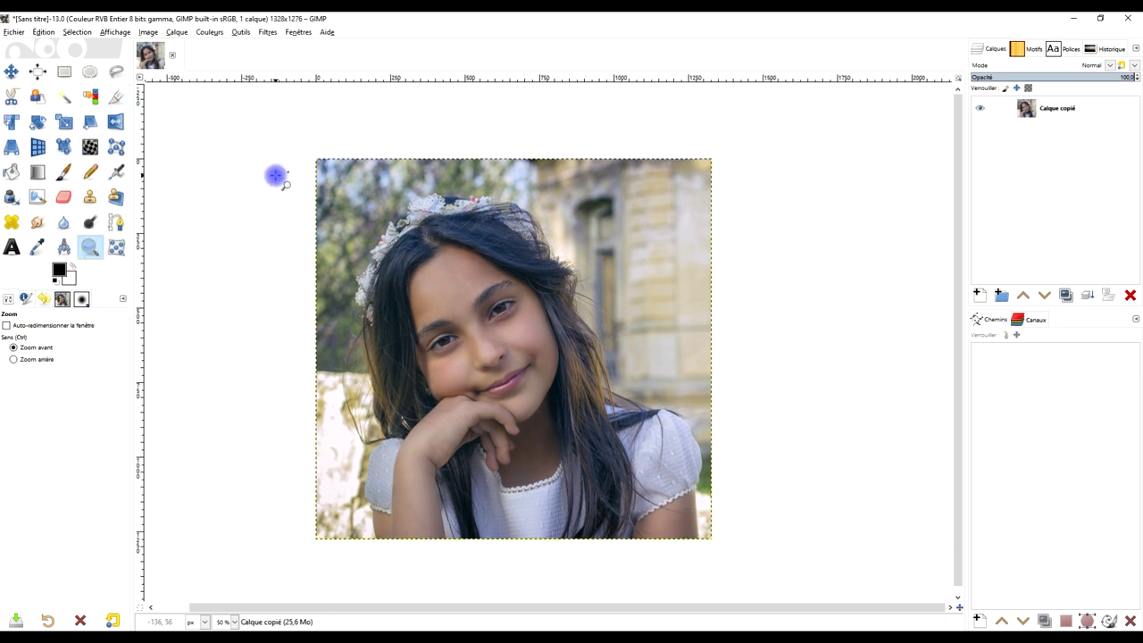
# Step: Zoom the photo to fill the view and rename its layer ORIGINAL
pyautogui.moveTo(308, 147); pyautogui.dragTo(725, 552)
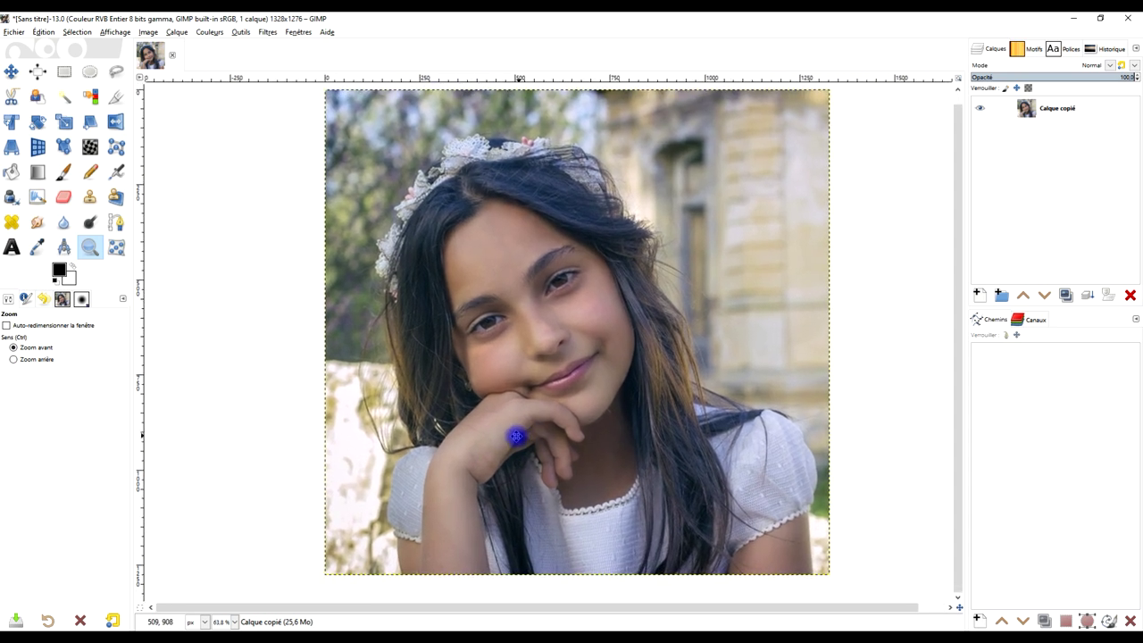
pyautogui.doubleClick(1068, 109)
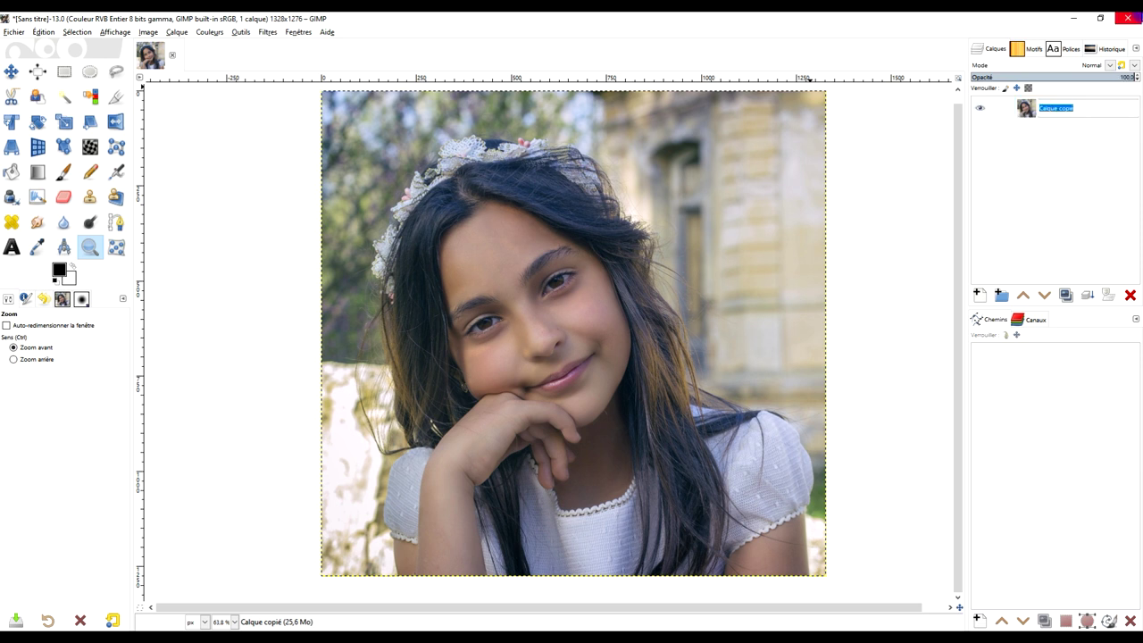
pyautogui.press('capslock')
pyautogui.write('o')
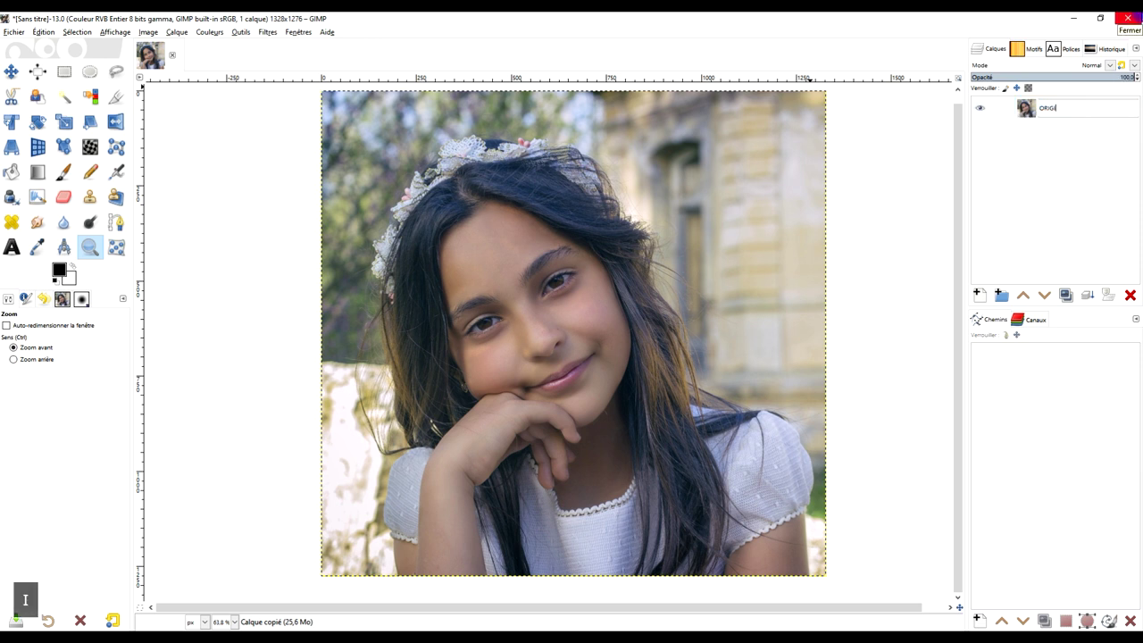
pyautogui.press('Return')
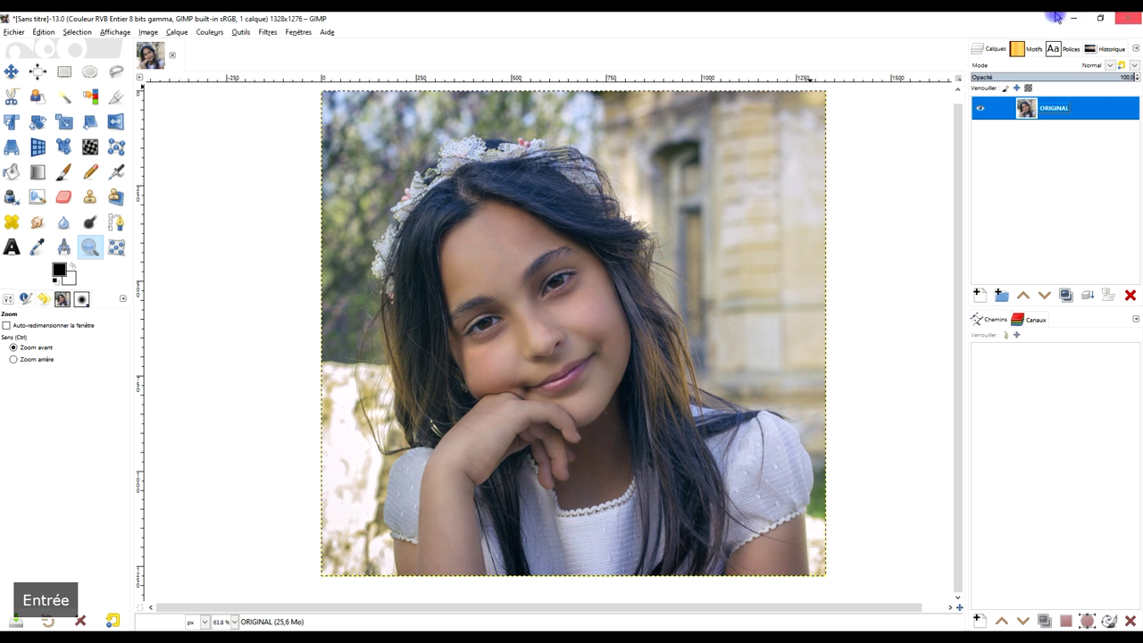
# Step: Duplicate the ORIGINAL layer and name the copy MODIF
pyautogui.click(1058, 295)
pyautogui.doubleClick(1076, 108)
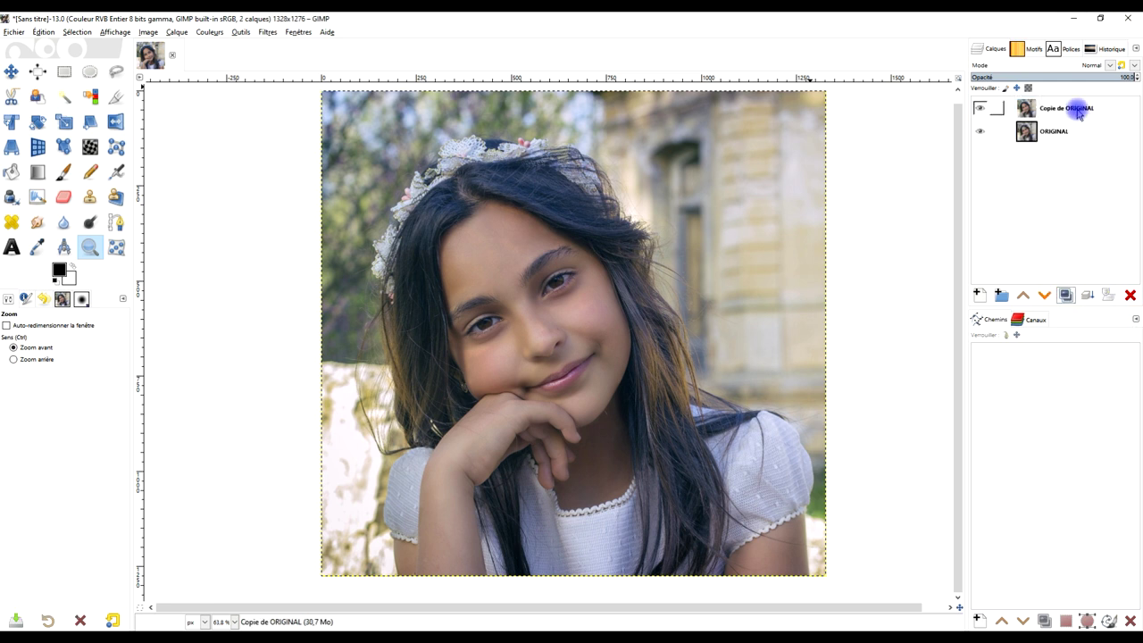
pyautogui.write('MO')
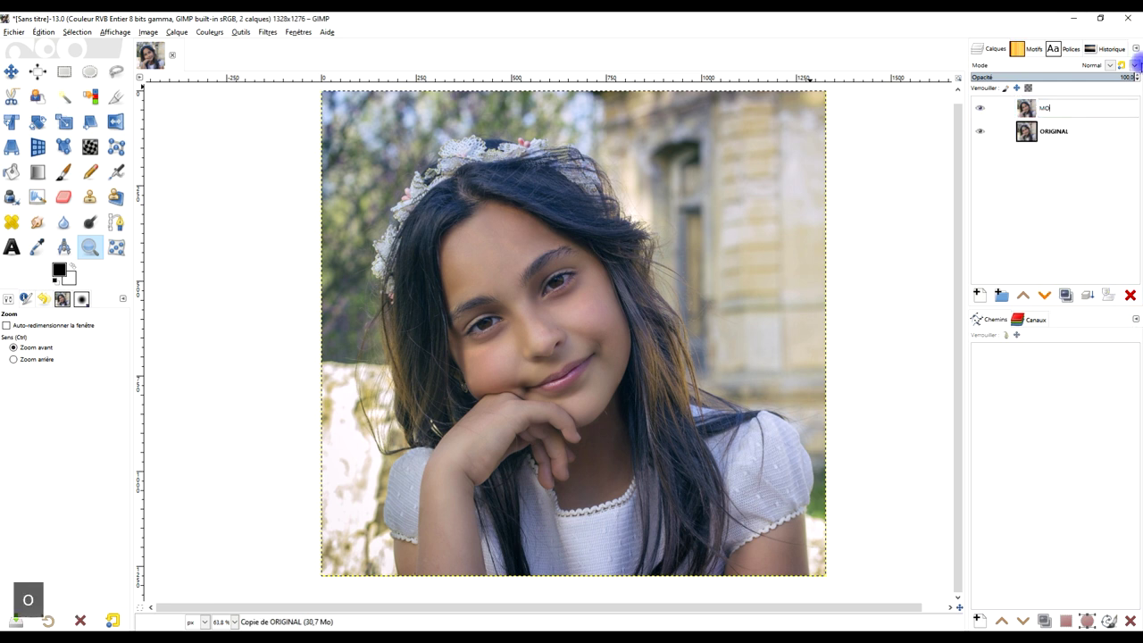
pyautogui.write('DIF')
pyautogui.press('Return')
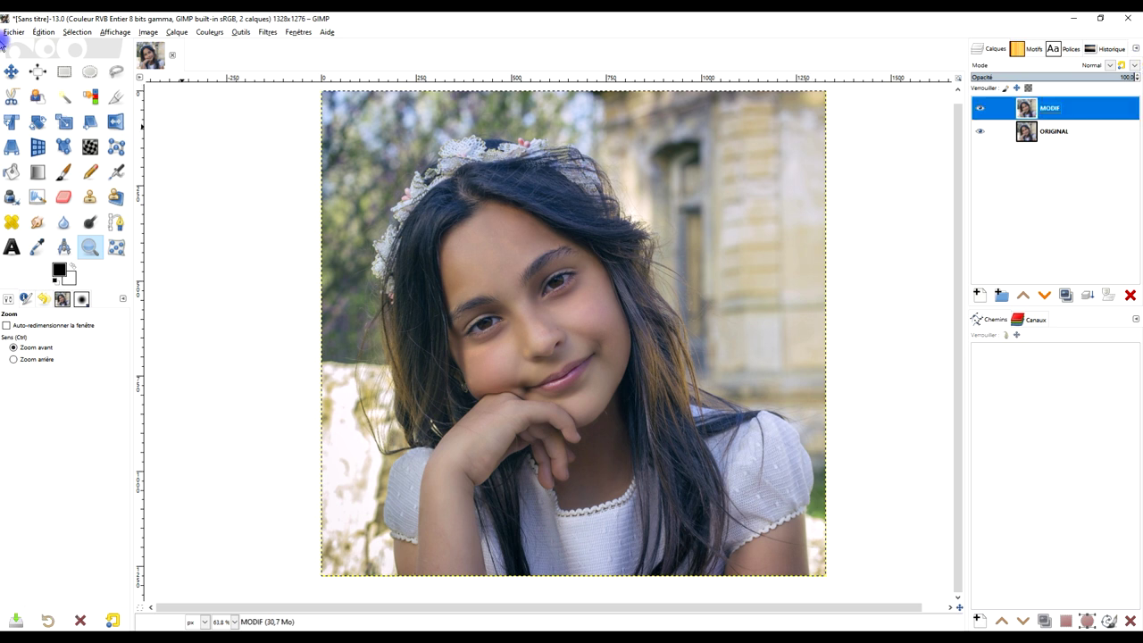
# Step: Open G'MIC-Qt, find Soft Random Shades by searching SHADE, and reset its parameters
pyautogui.click(264, 32)
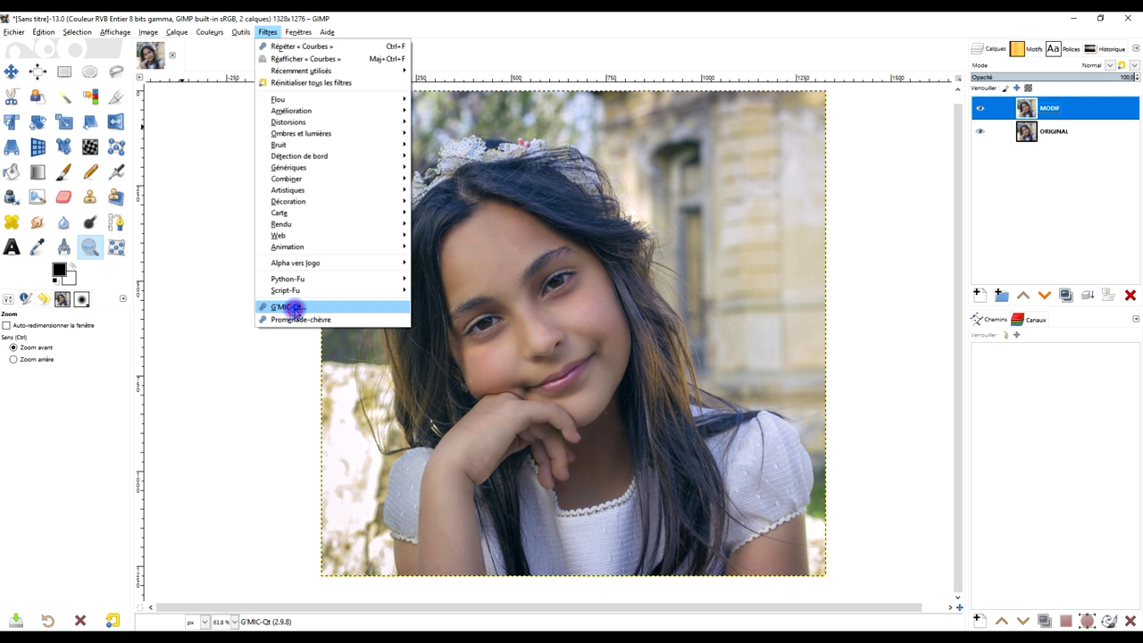
pyautogui.click(288, 307)
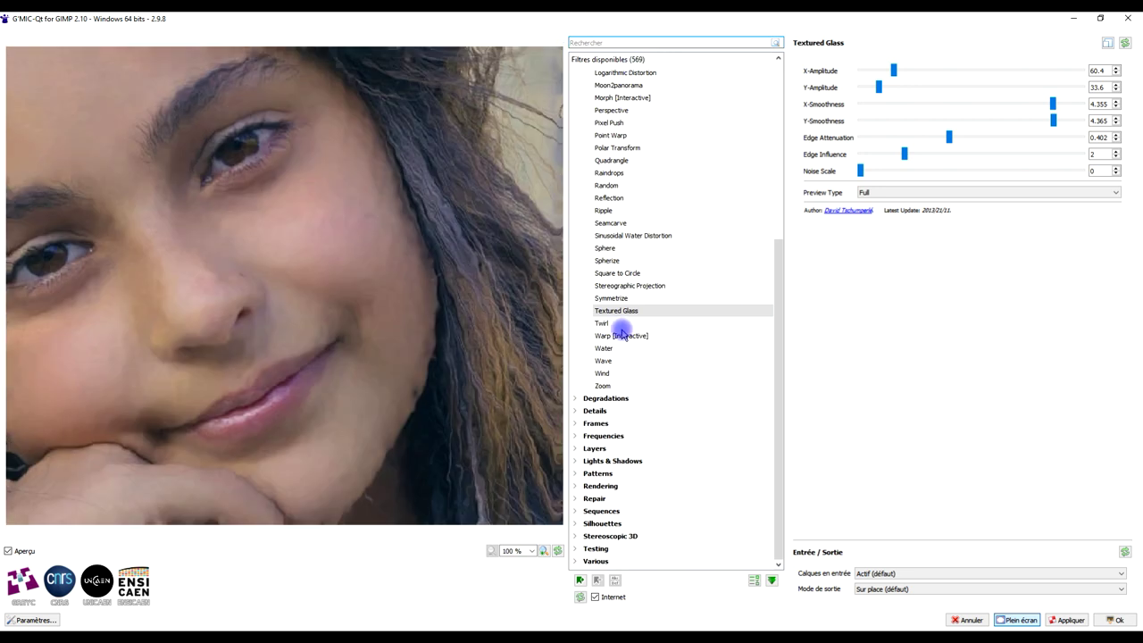
pyautogui.click(596, 42)
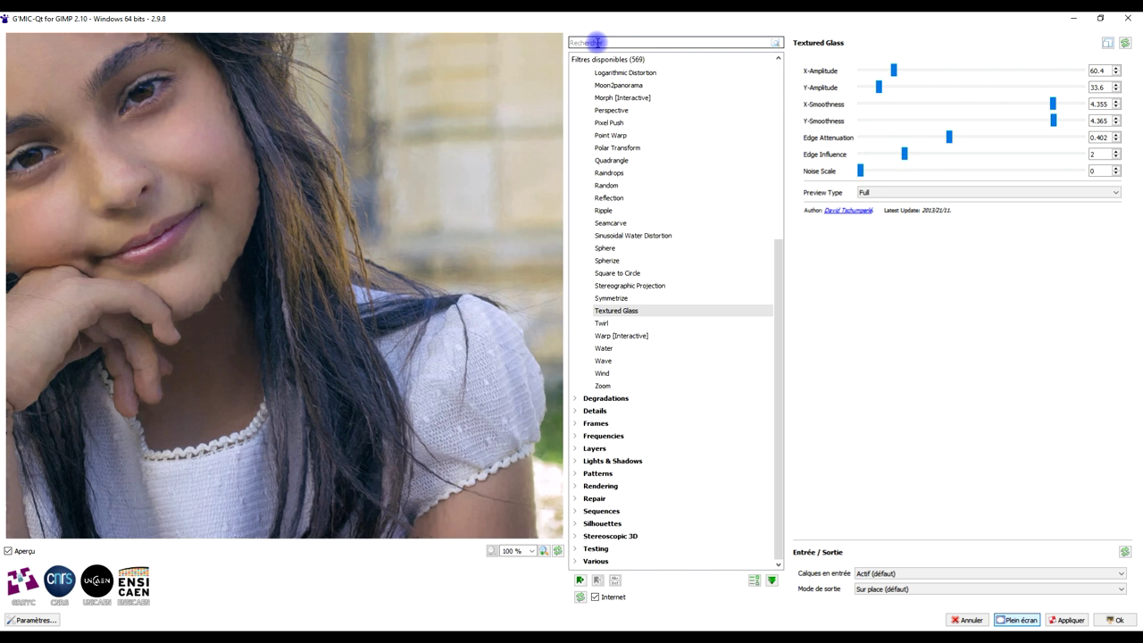
pyautogui.write('SHA')
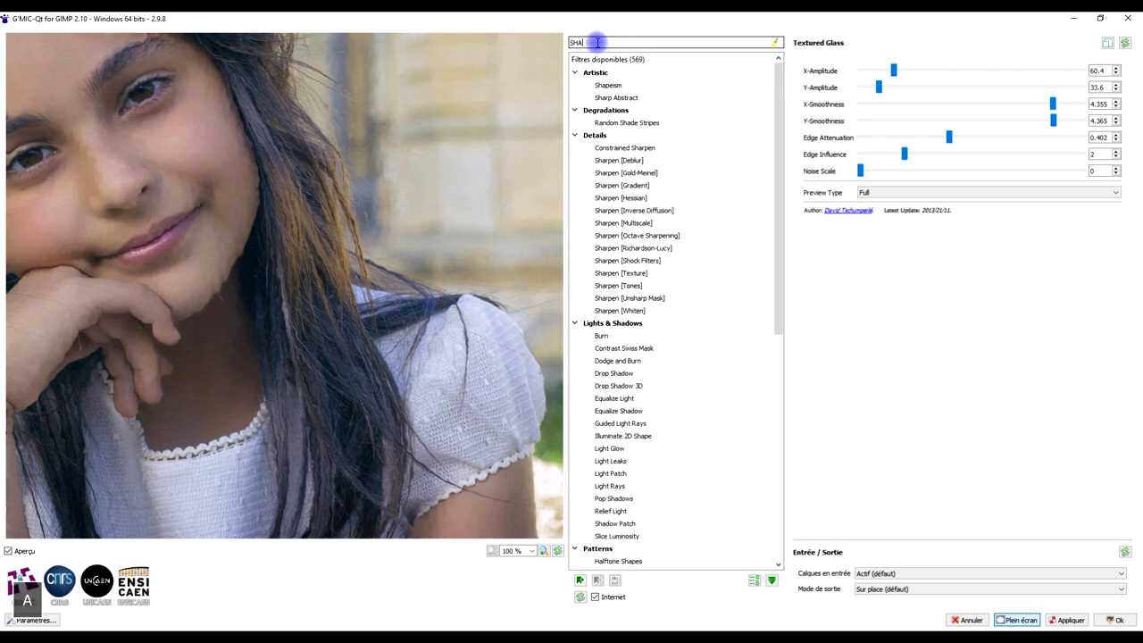
pyautogui.write('DE')
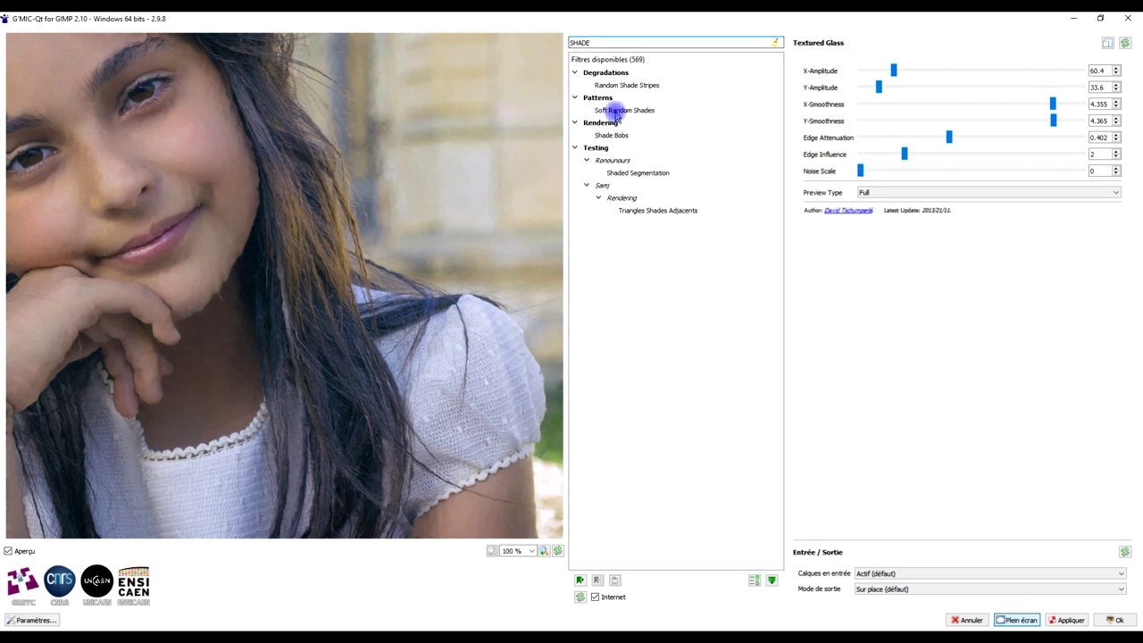
pyautogui.click(622, 110)
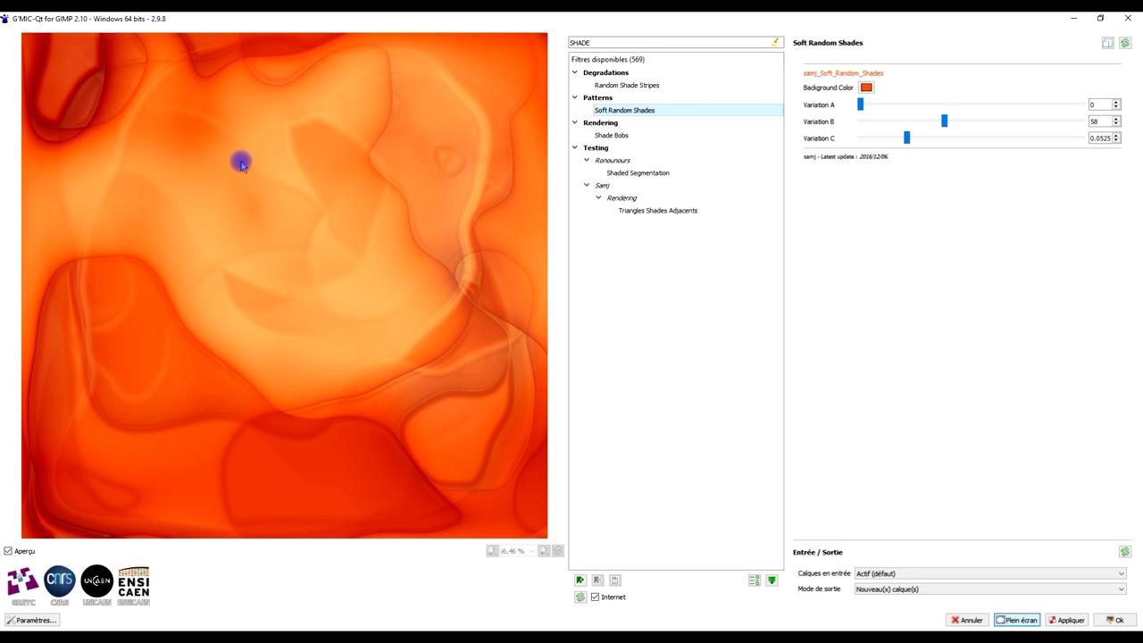
pyautogui.click(1126, 43)
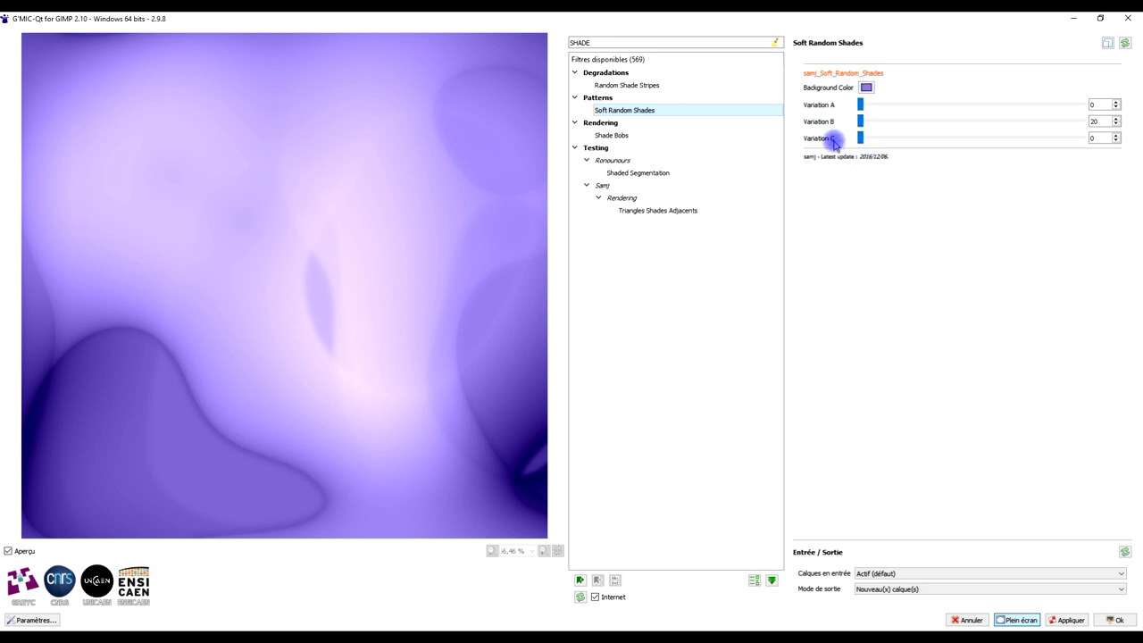
# Step: Set Variation A to 1, Variation B to 49 and Variation C to 0.0478
pyautogui.moveTo(861, 109); pyautogui.dragTo(919, 107)
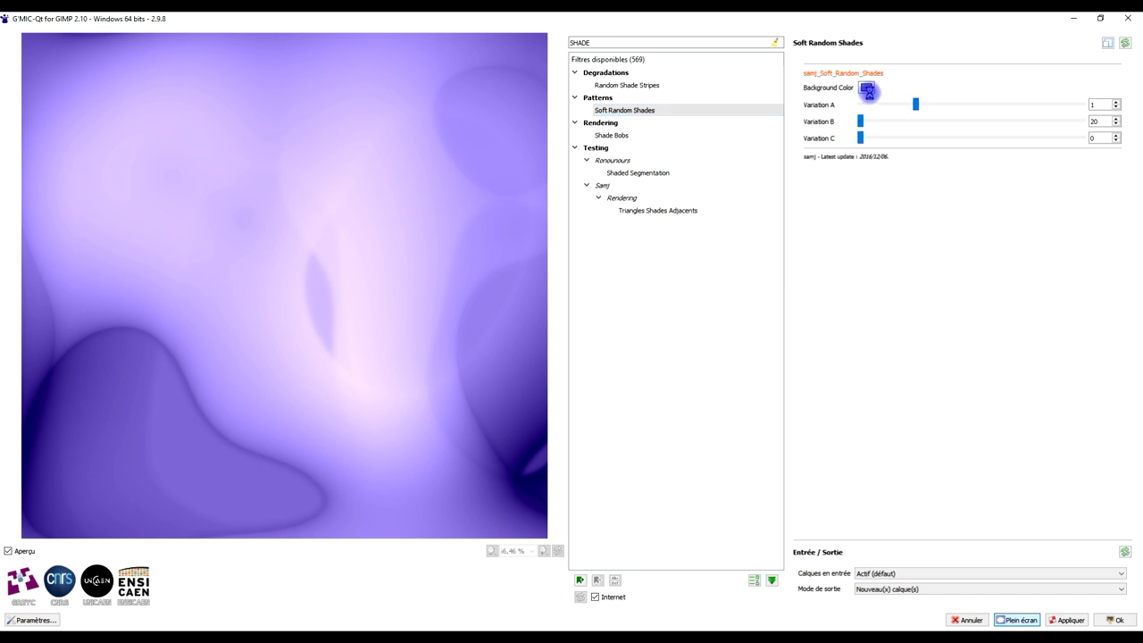
pyautogui.click(860, 120)
pyautogui.moveTo(862, 123); pyautogui.dragTo(925, 123)
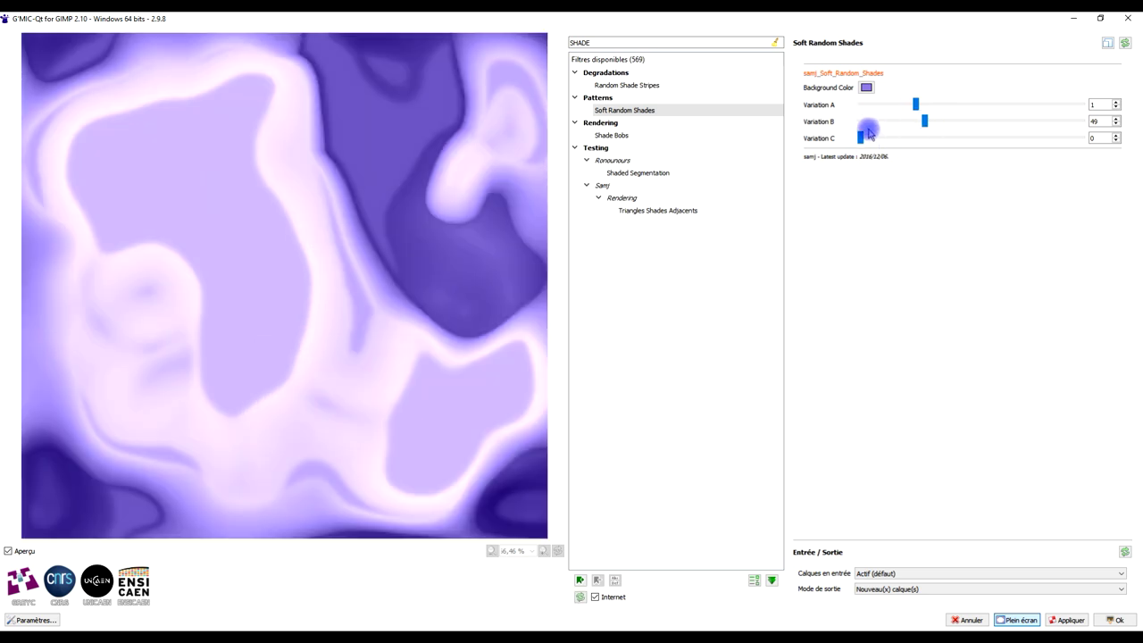
pyautogui.click(860, 138)
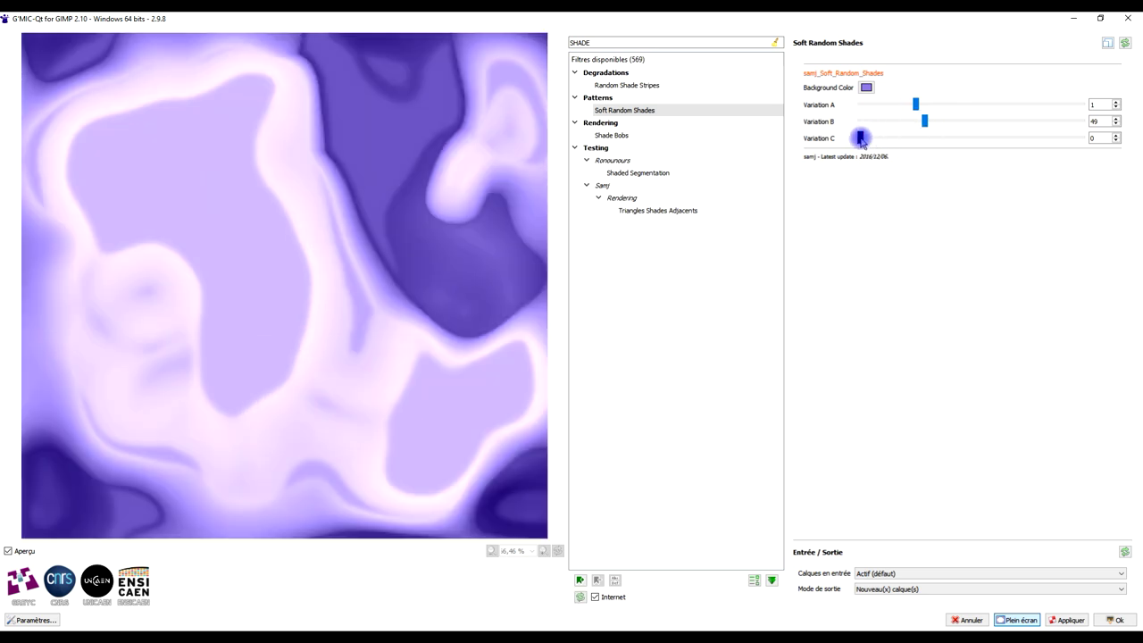
pyautogui.moveTo(861, 140); pyautogui.dragTo(903, 141)
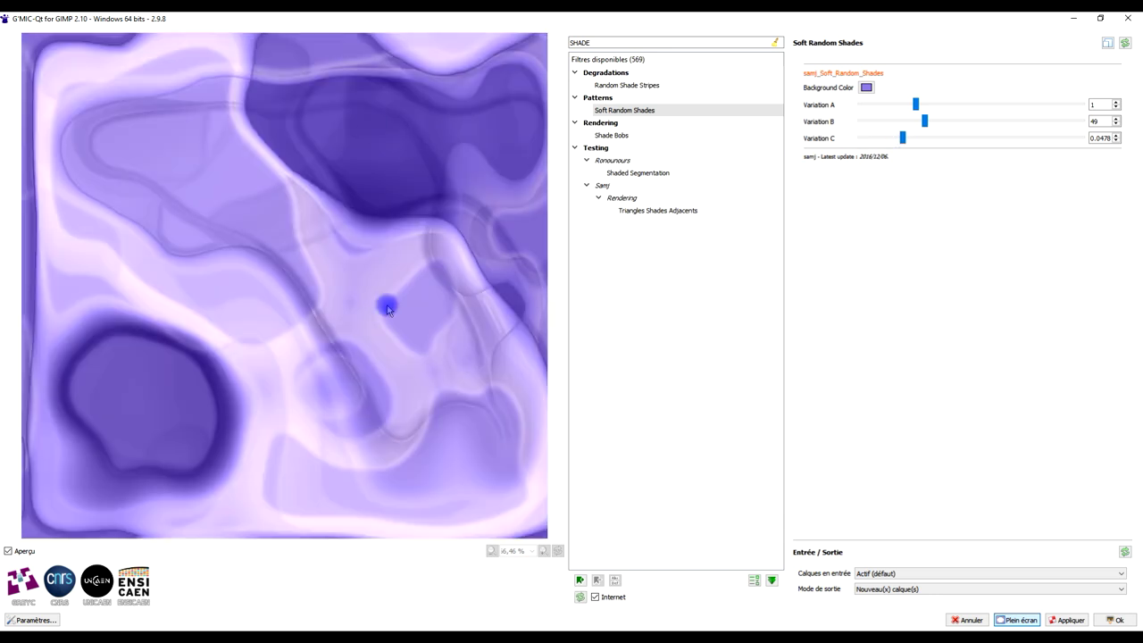
# Step: Change the Soft Random Shades background colour to pink
pyautogui.click(867, 88)
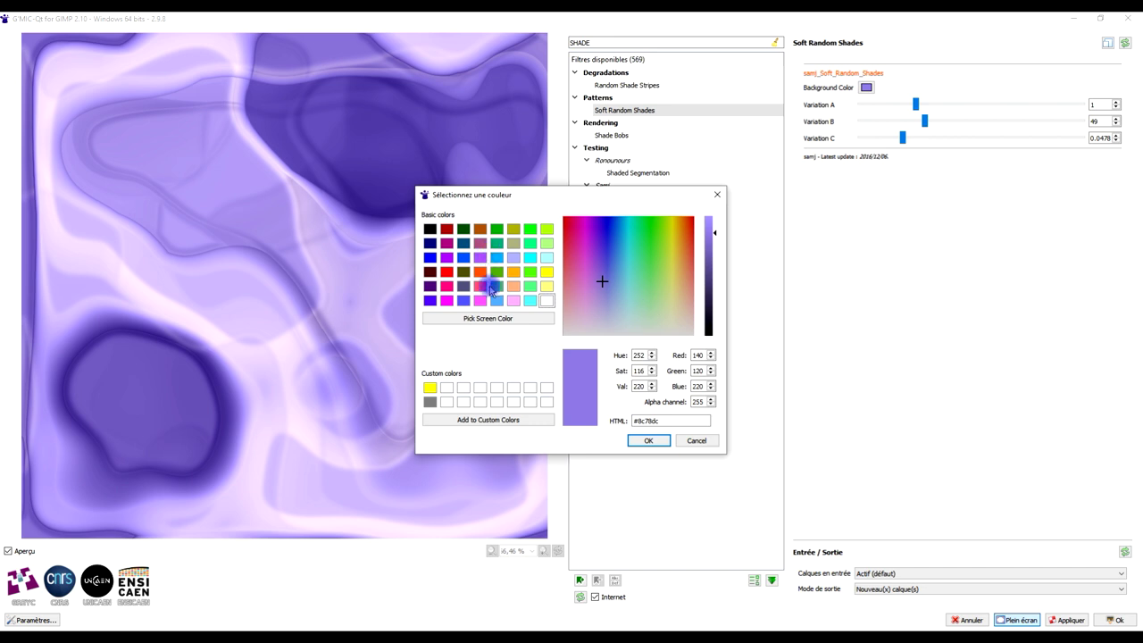
pyautogui.click(515, 304)
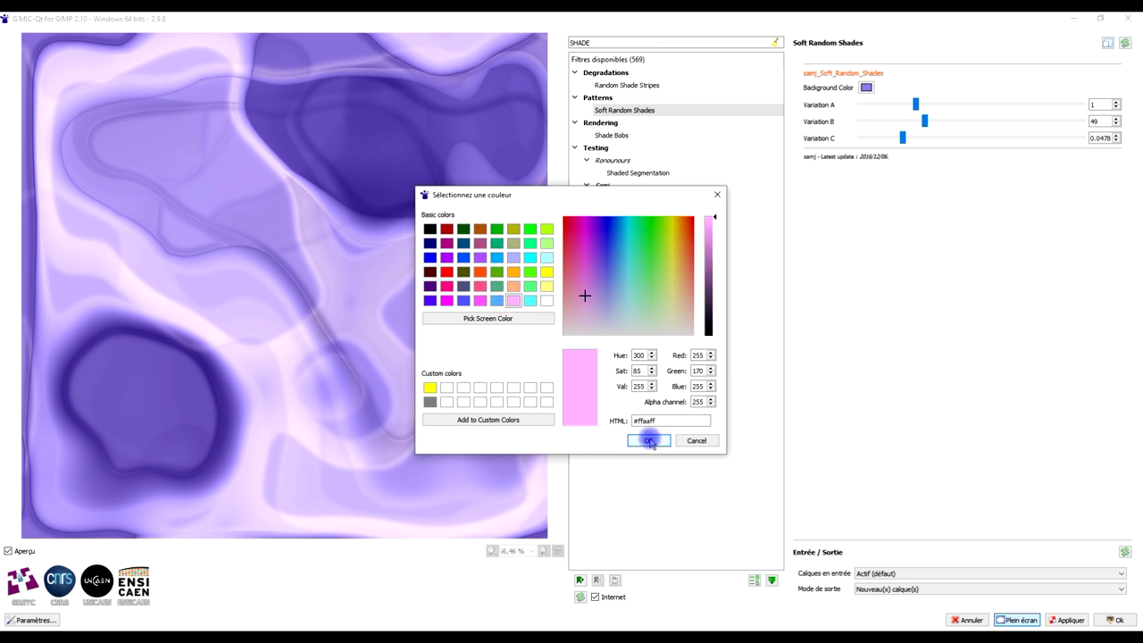
pyautogui.click(649, 441)
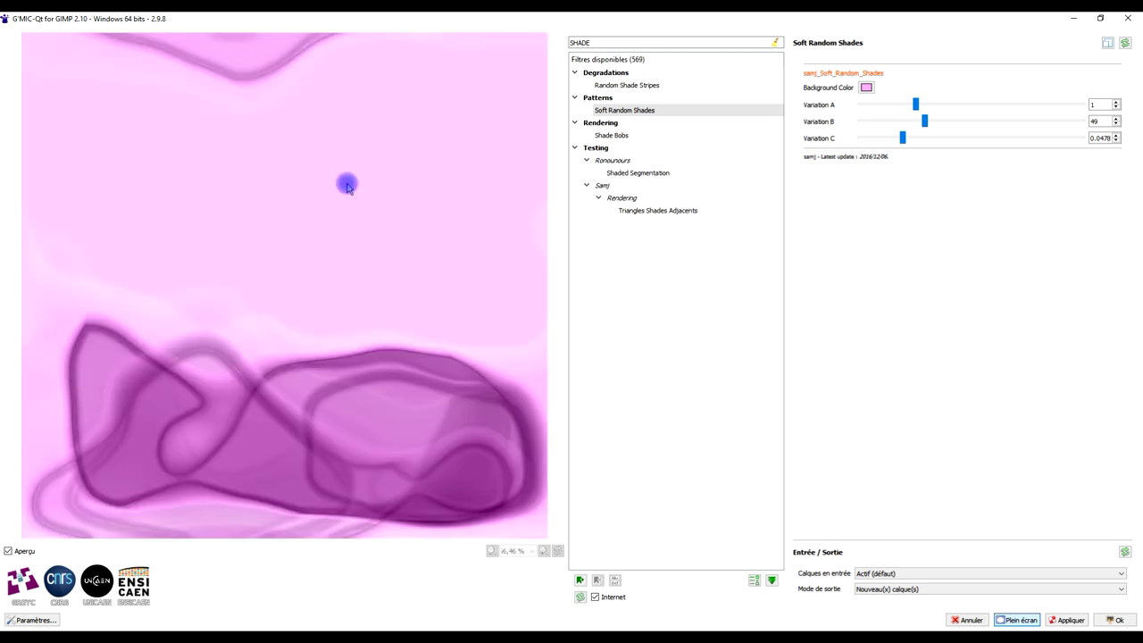
# Step: Retune the Variation sliders, ending at A 0, B 48 and C 0.0215
pyautogui.moveTo(925, 124); pyautogui.dragTo(896, 123)
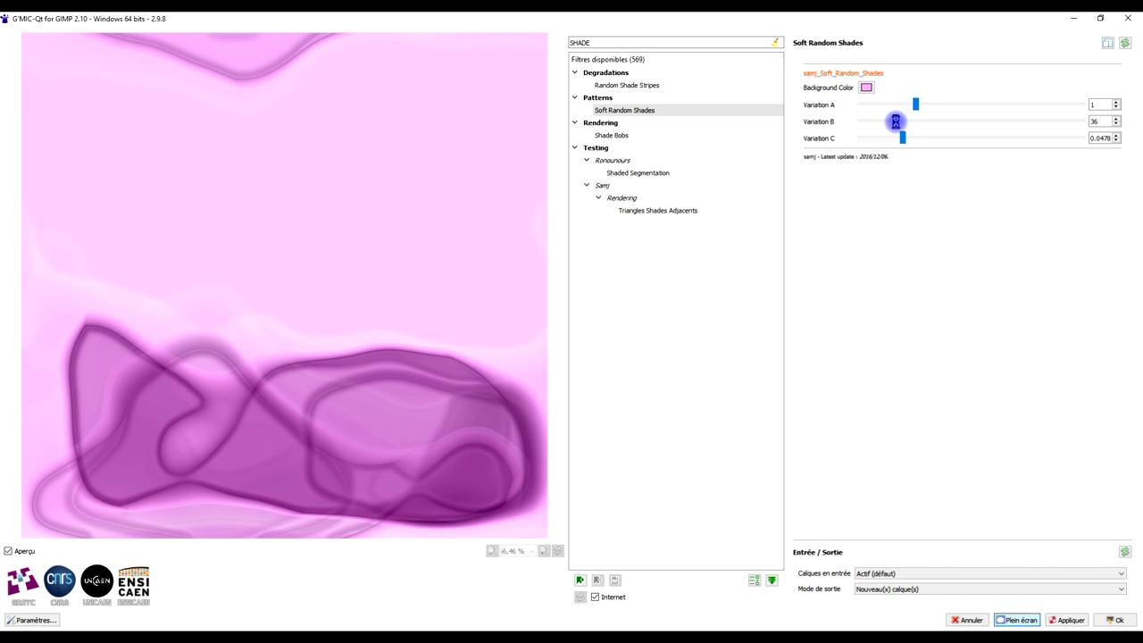
pyautogui.moveTo(915, 104); pyautogui.dragTo(970, 104)
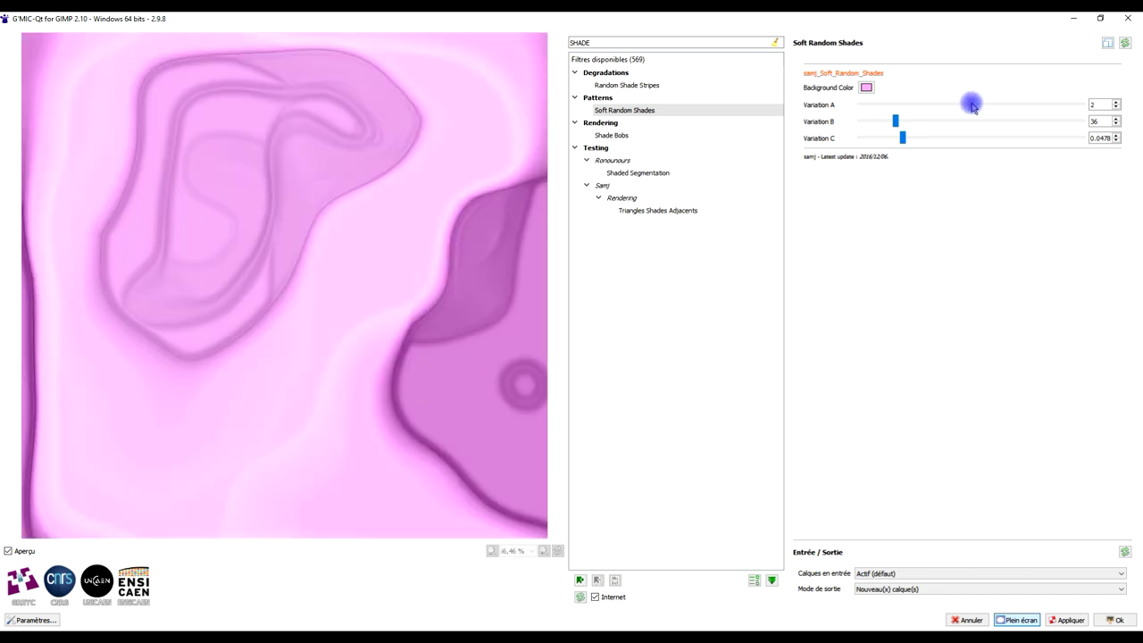
pyautogui.click(902, 137)
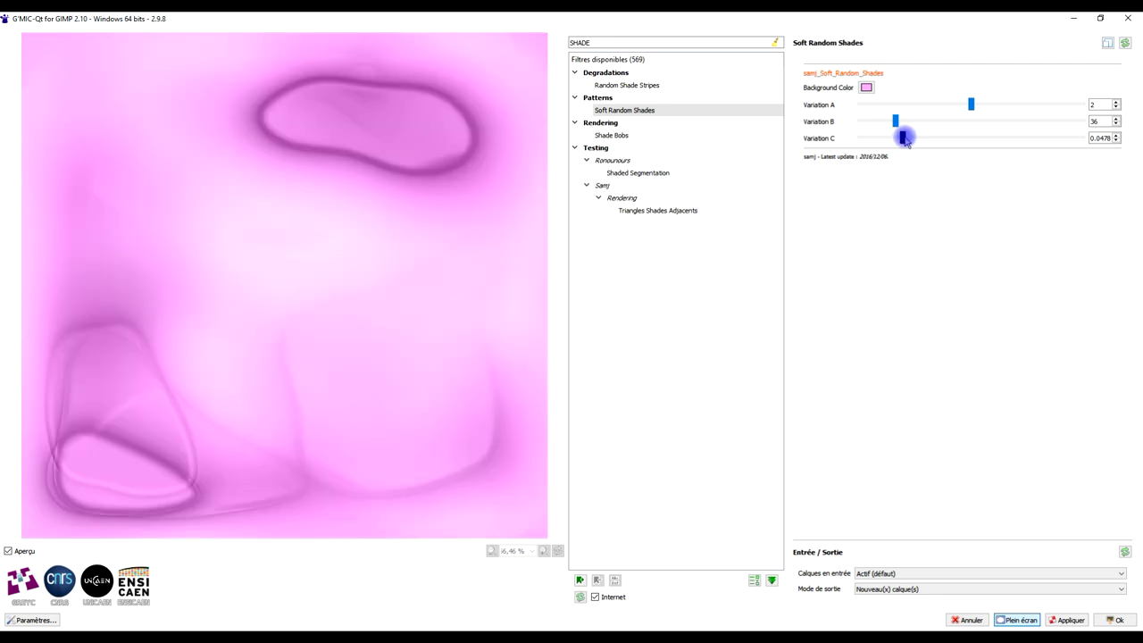
pyautogui.moveTo(902, 140); pyautogui.dragTo(975, 141)
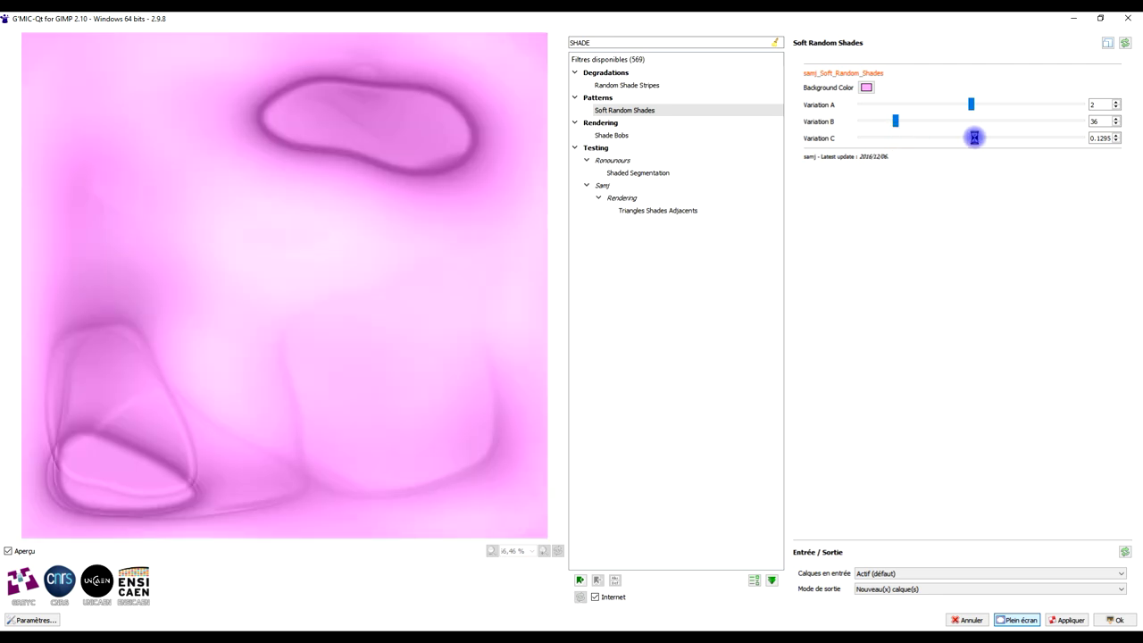
pyautogui.moveTo(971, 105); pyautogui.dragTo(873, 106)
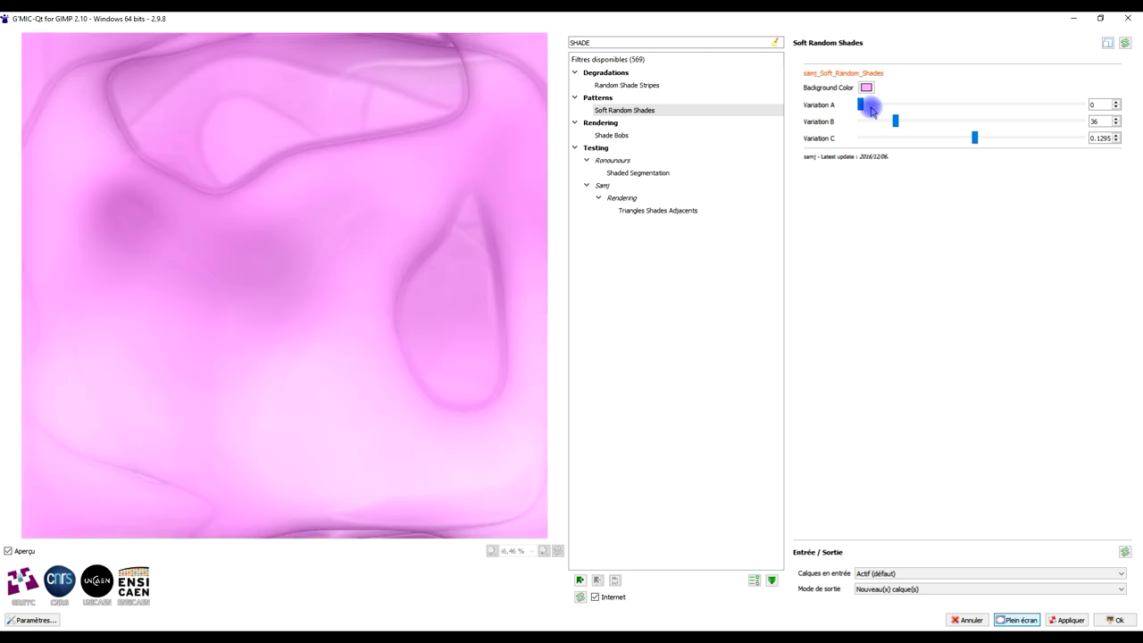
pyautogui.moveTo(974, 136); pyautogui.dragTo(892, 139)
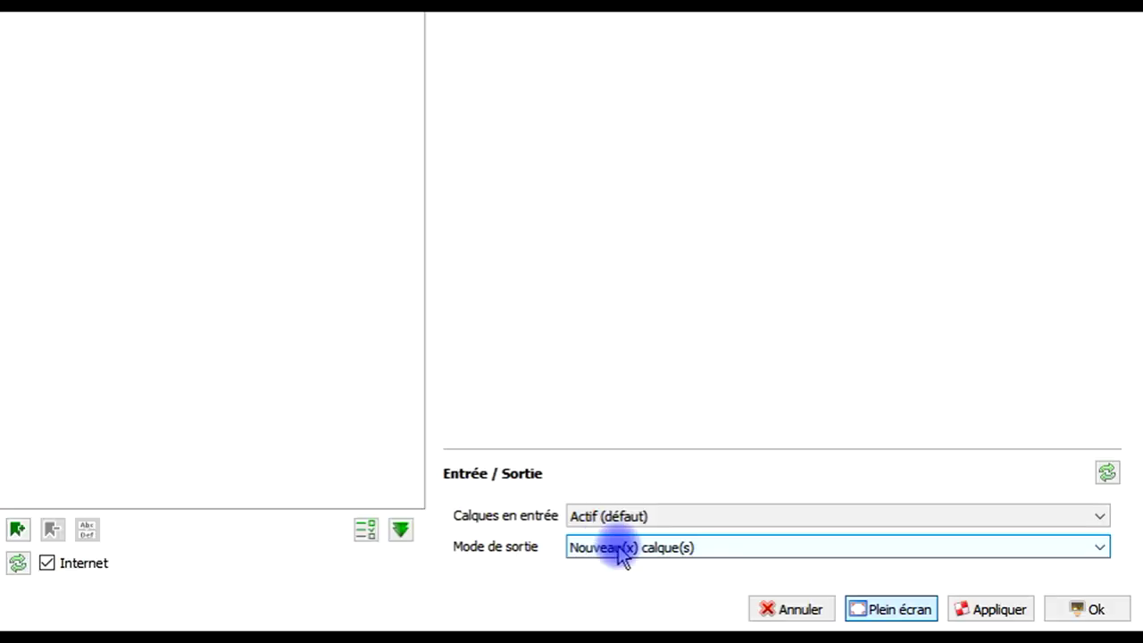
# Step: Apply the Soft Random Shades filter with output mode set to a new layer
pyautogui.click(878, 589)
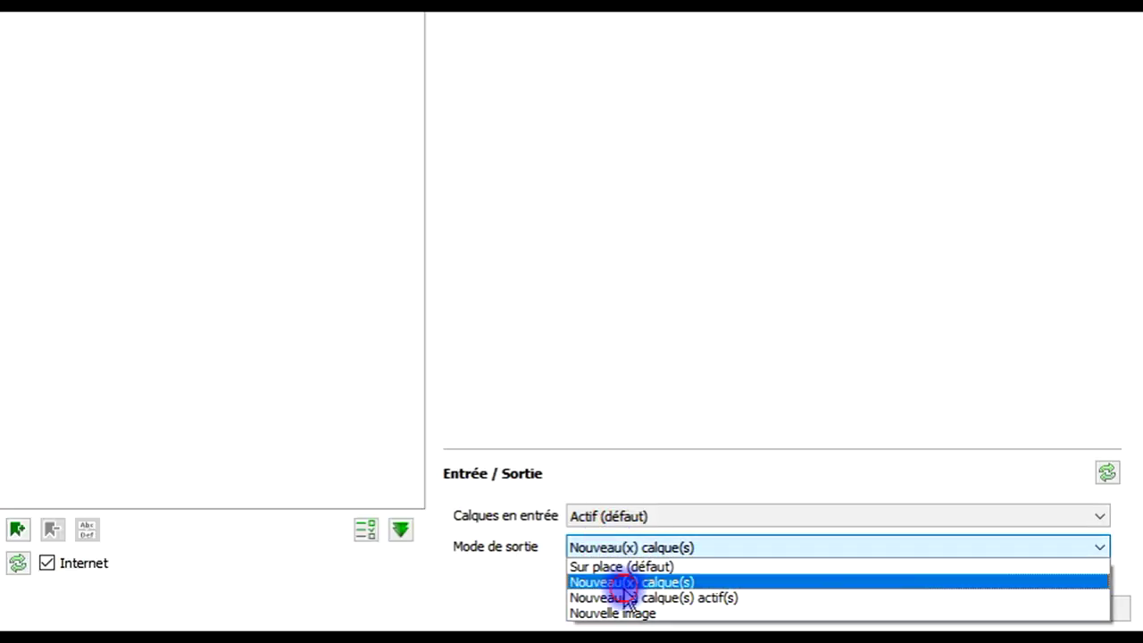
pyautogui.click(628, 590)
pyautogui.click(1084, 609)
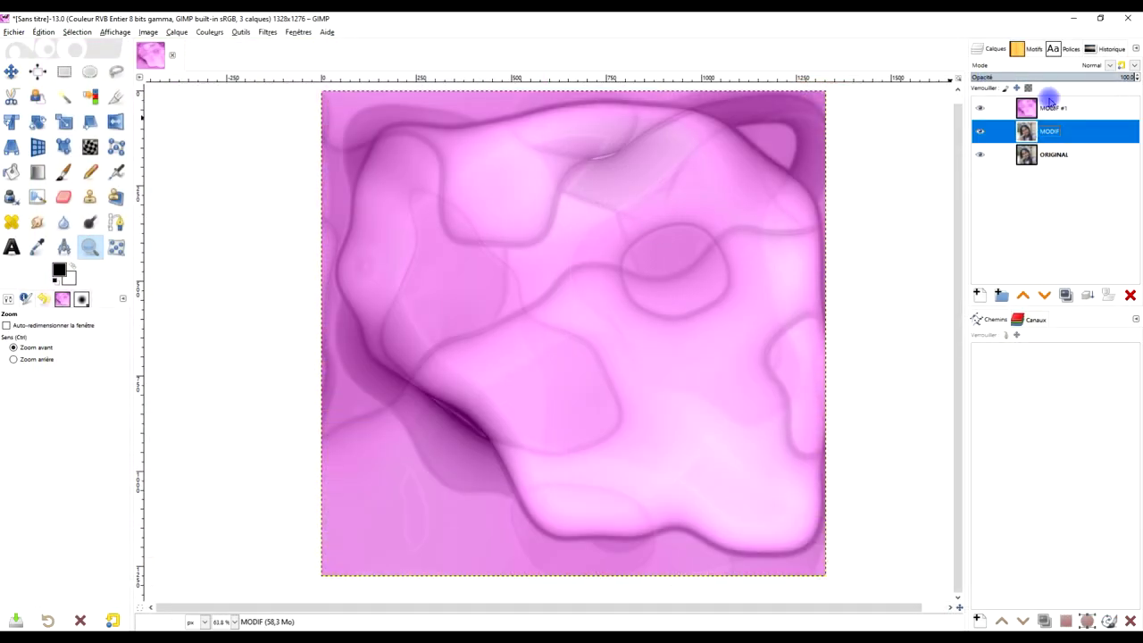
# Step: Rename the new layer SHADES, hide it, and select the MODIF layer
pyautogui.click(1064, 114)
pyautogui.doubleClick(1053, 111)
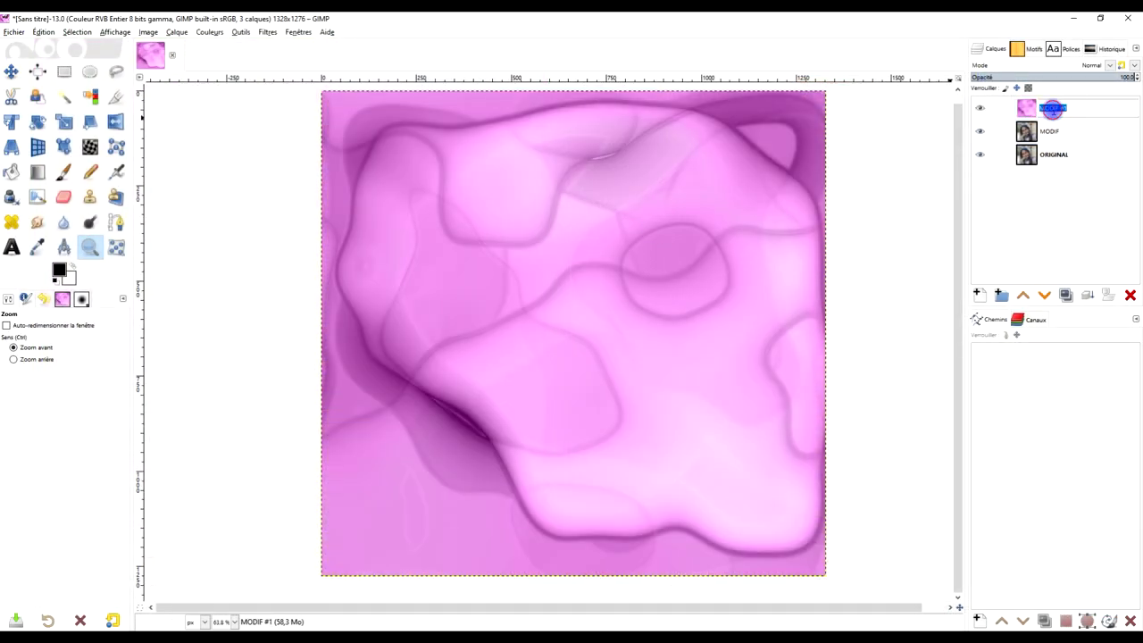
pyautogui.write('SHAA')
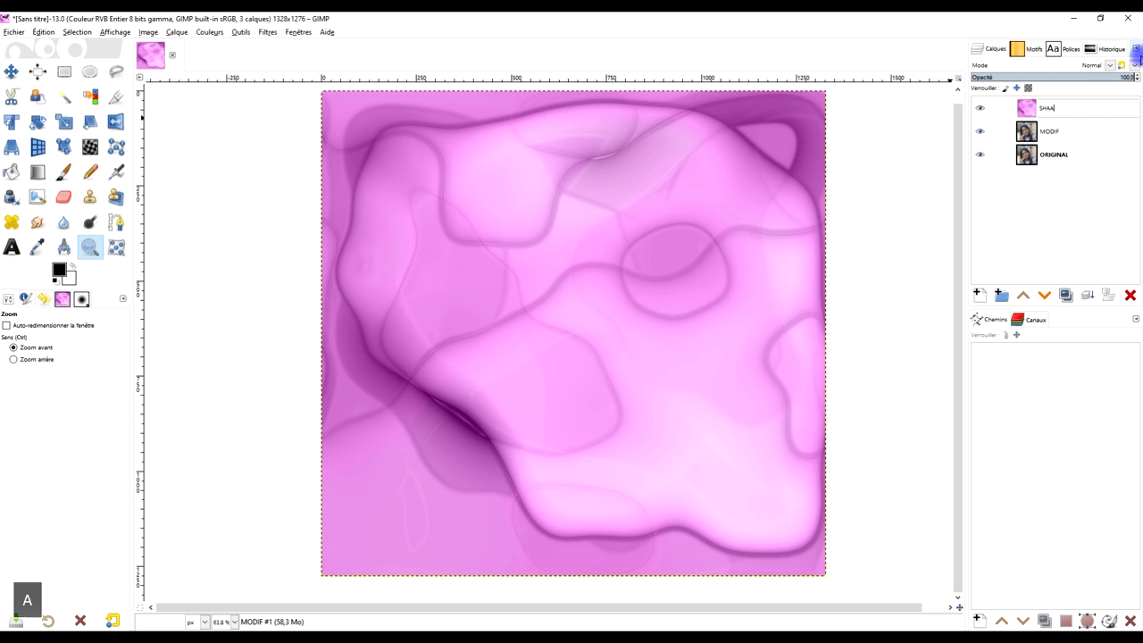
pyautogui.press('BackSpace')
pyautogui.press('BackSpace')
pyautogui.write('DES')
pyautogui.press('Return')
pyautogui.click(980, 108)
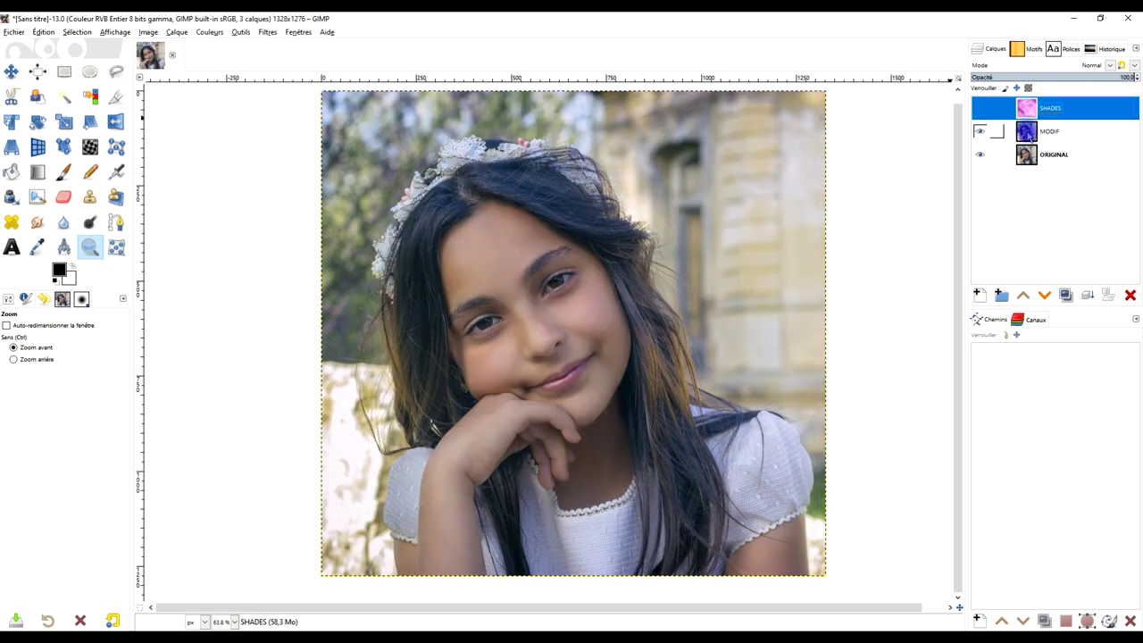
pyautogui.click(1031, 134)
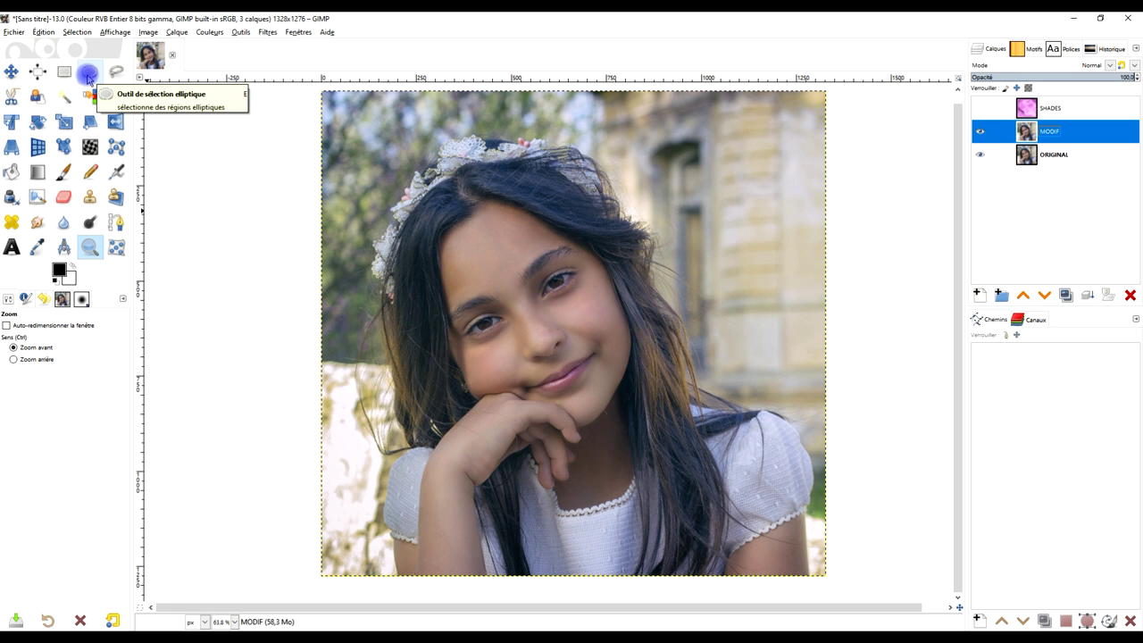
# Step: Choose Ellipse Select with a 61.6 feather radius and try rough selections around the face
pyautogui.click(87, 74)
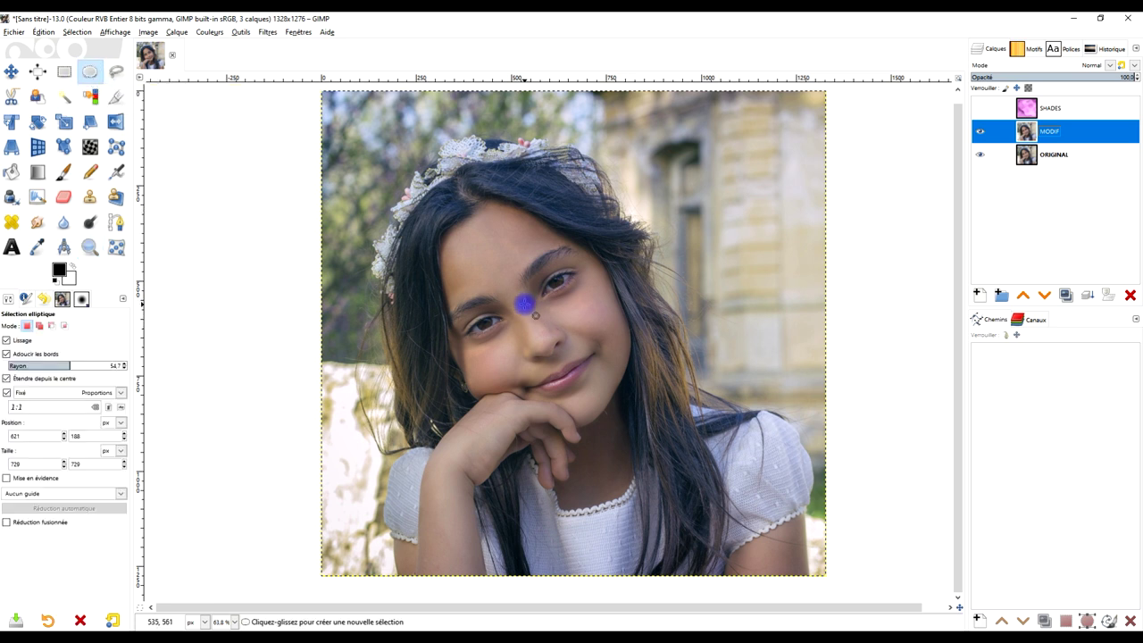
pyautogui.moveTo(525, 306)
pyautogui.mouseDown()
pyautogui.moveTo(607, 372)
pyautogui.moveTo(638, 417)
pyautogui.mouseUp()
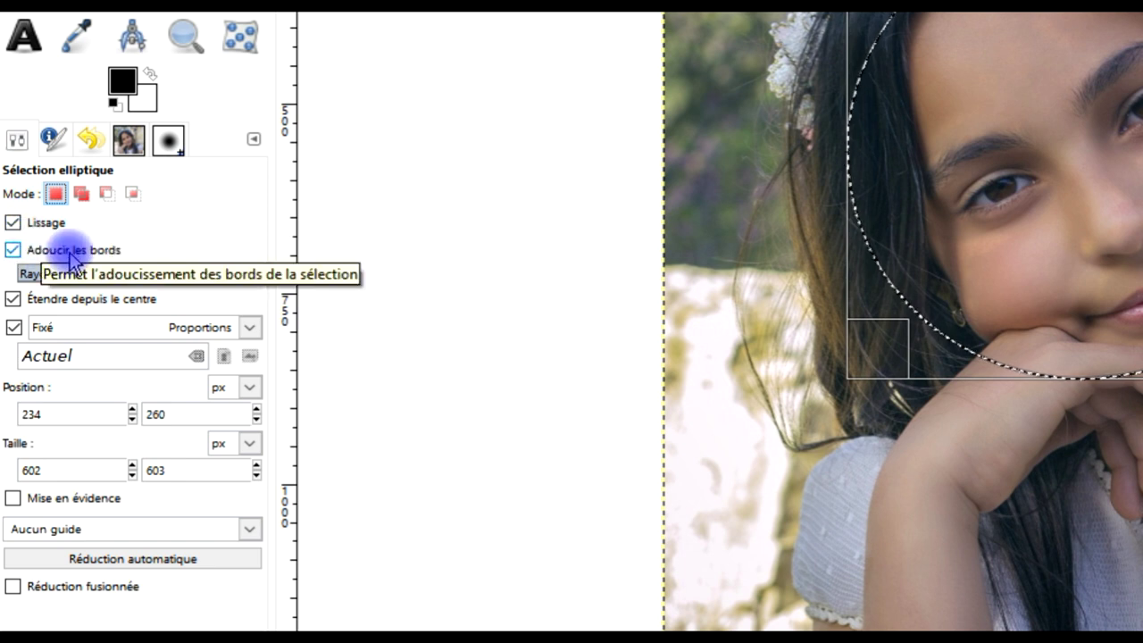
pyautogui.click(160, 272)
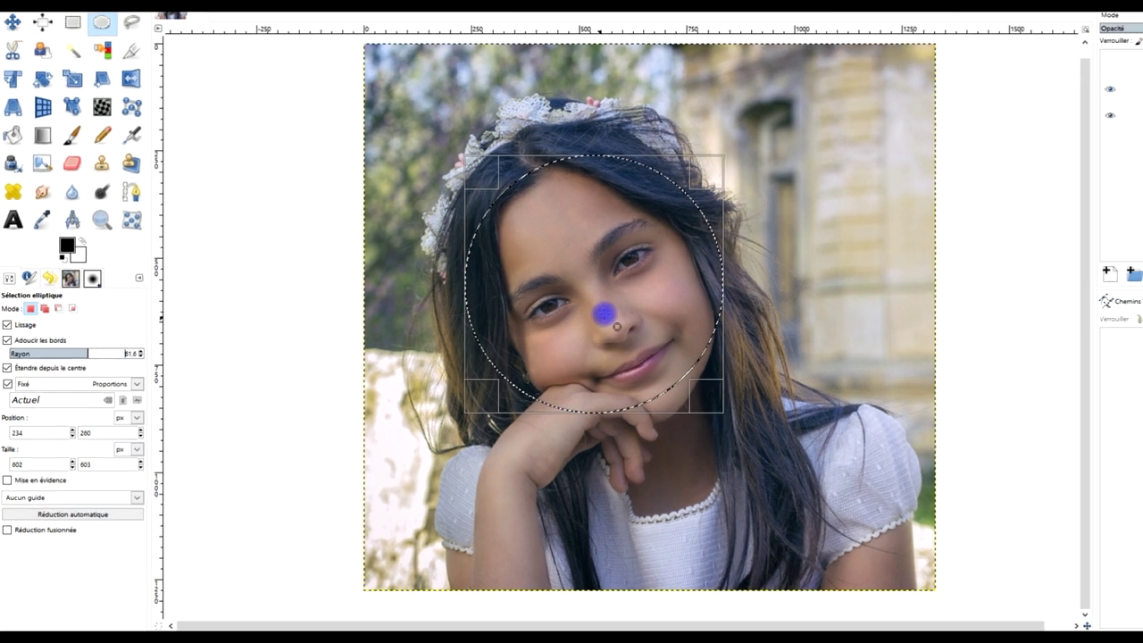
pyautogui.click(705, 274)
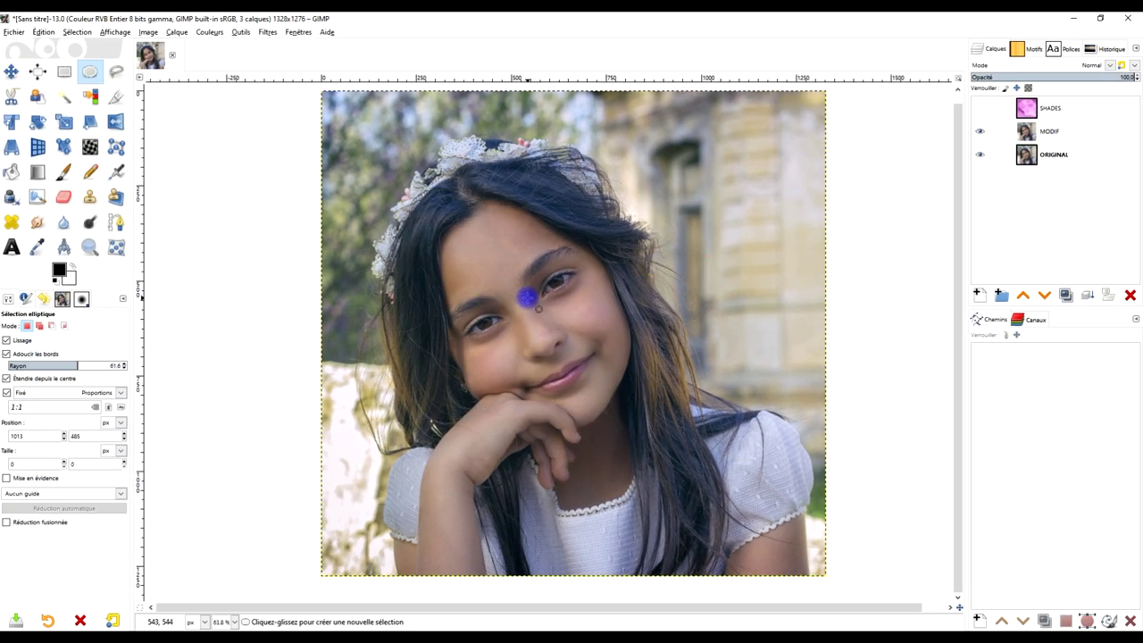
pyautogui.moveTo(527, 299); pyautogui.dragTo(630, 401)
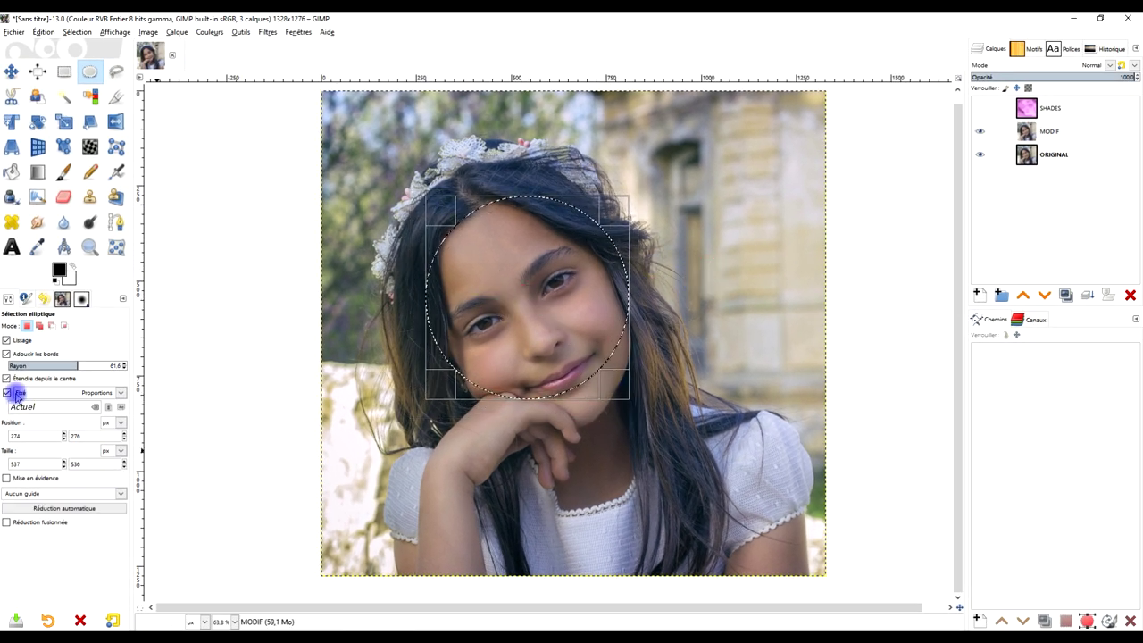
pyautogui.click(665, 368)
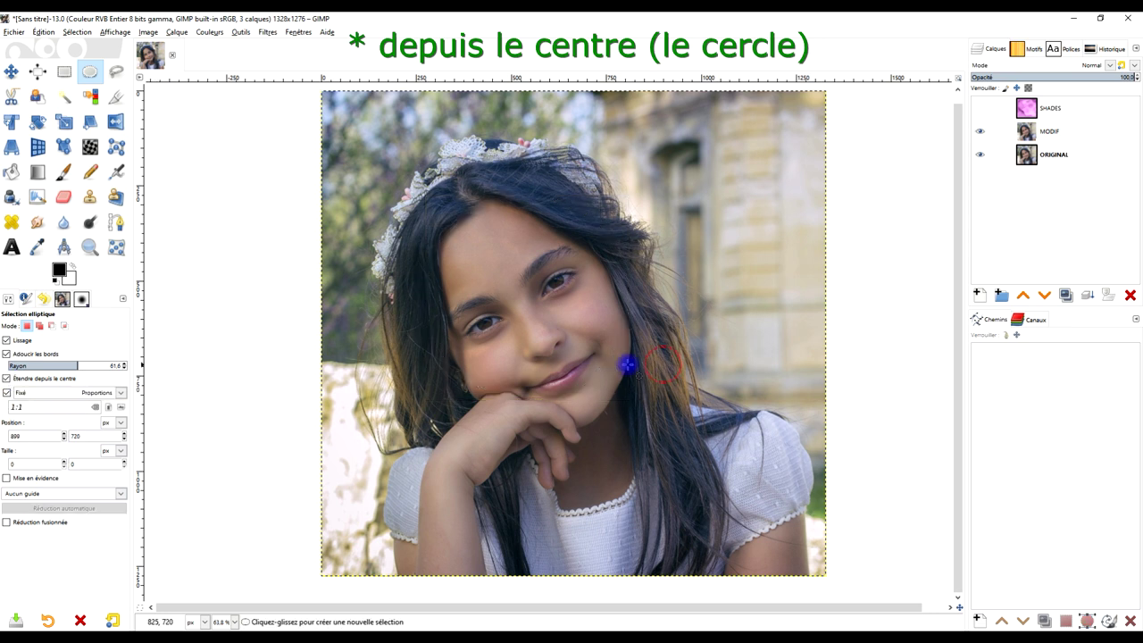
# Step: Lock a 1:1 ratio and fit a roughly 609-pixel circle snugly around the face
pyautogui.moveTo(542, 335); pyautogui.dragTo(679, 426)
pyautogui.click(26, 392)
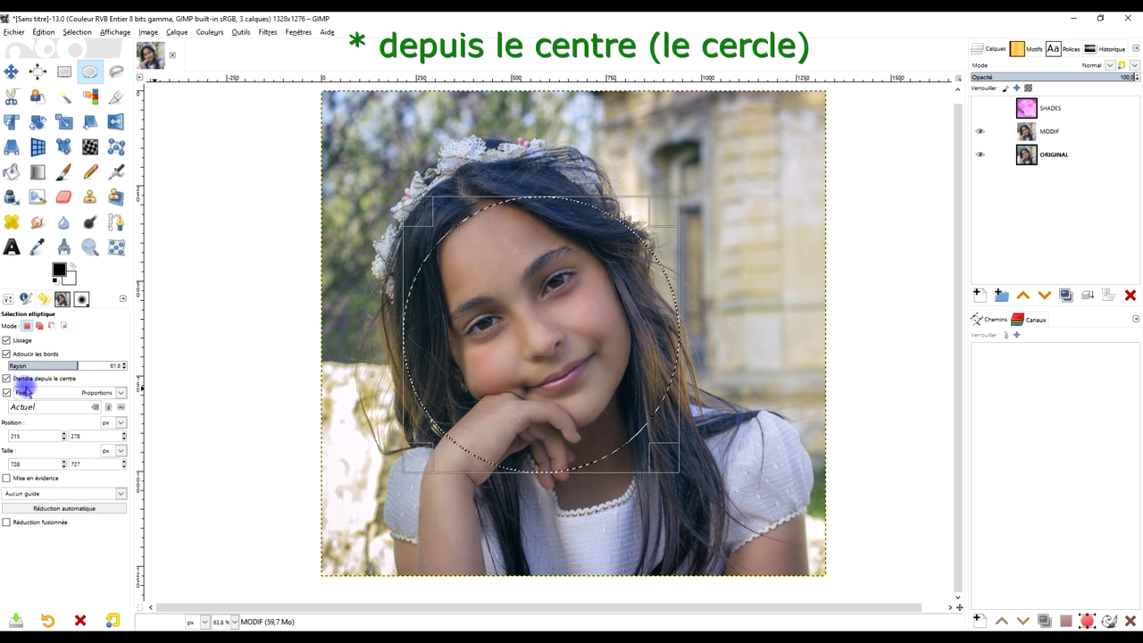
pyautogui.click(747, 258)
pyautogui.moveTo(537, 329)
pyautogui.mouseDown()
pyautogui.moveTo(724, 494)
pyautogui.moveTo(700, 473)
pyautogui.mouseUp()
pyautogui.moveTo(548, 377); pyautogui.dragTo(547, 362)
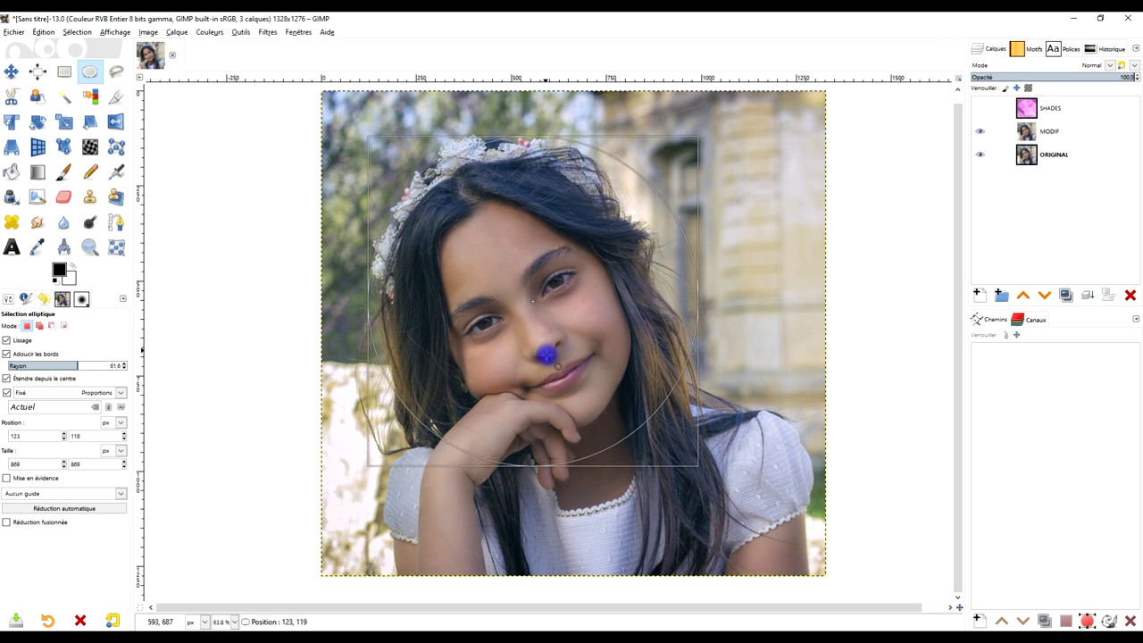
pyautogui.moveTo(711, 472); pyautogui.dragTo(633, 412)
pyautogui.moveTo(572, 330); pyautogui.dragTo(571, 348)
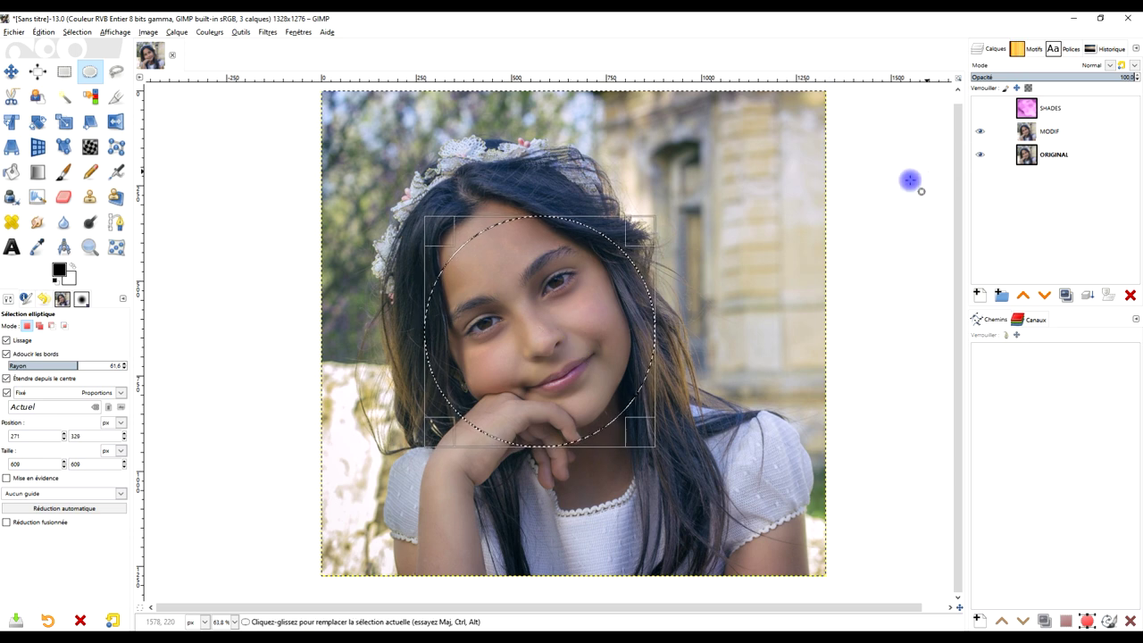
# Step: Add a layer mask to MODIF from the circular selection and show the pink SHADES layer
pyautogui.rightClick(1028, 131)
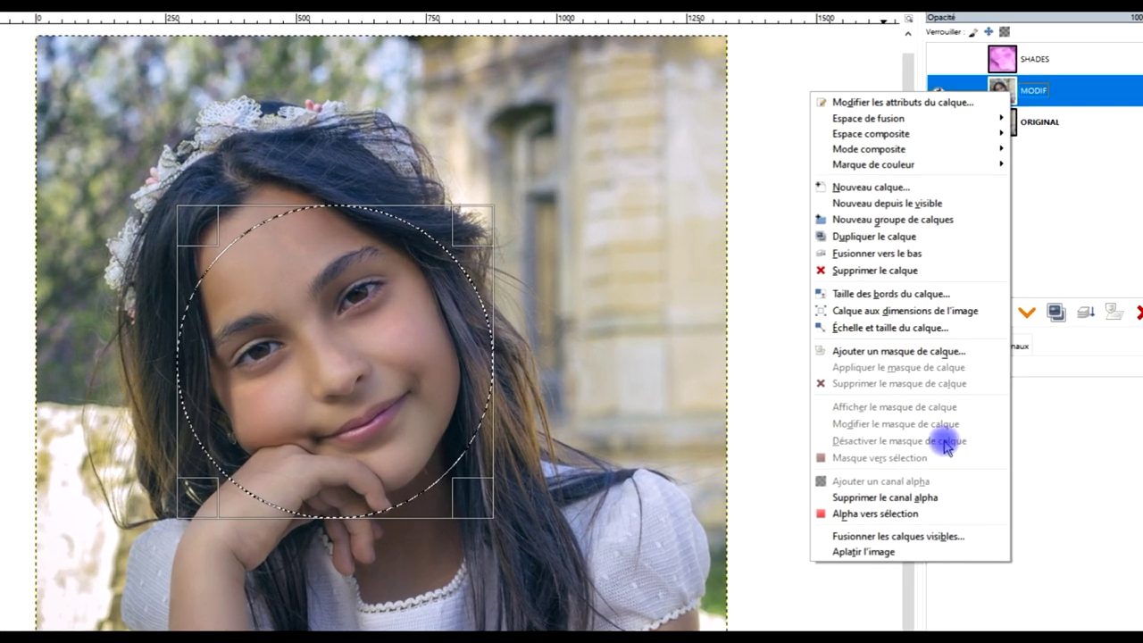
pyautogui.click(860, 371)
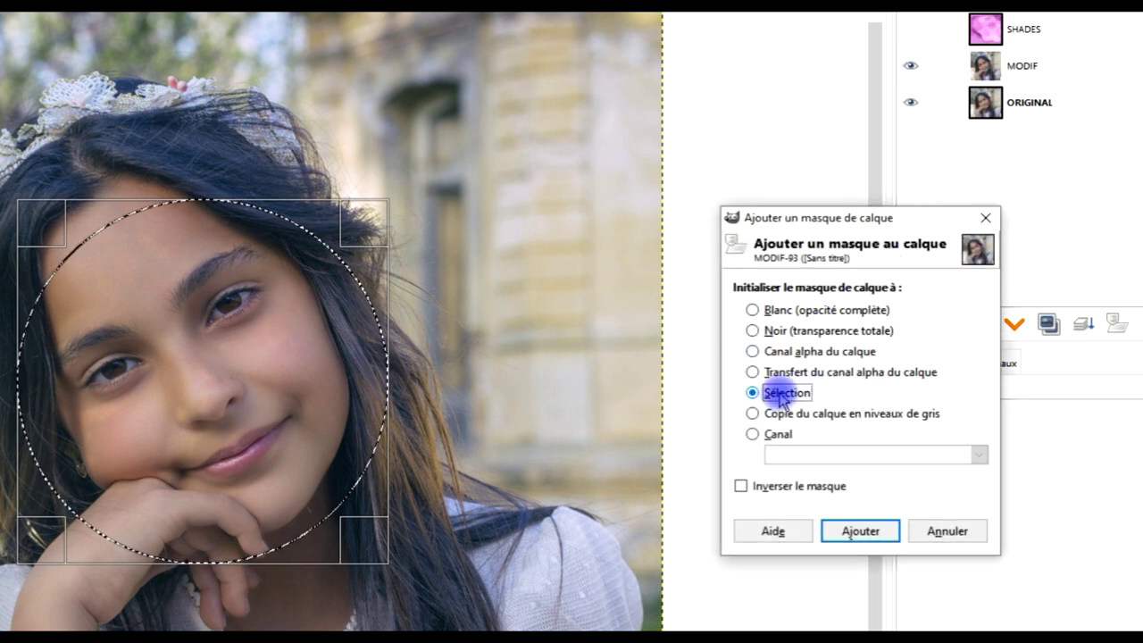
pyautogui.click(879, 530)
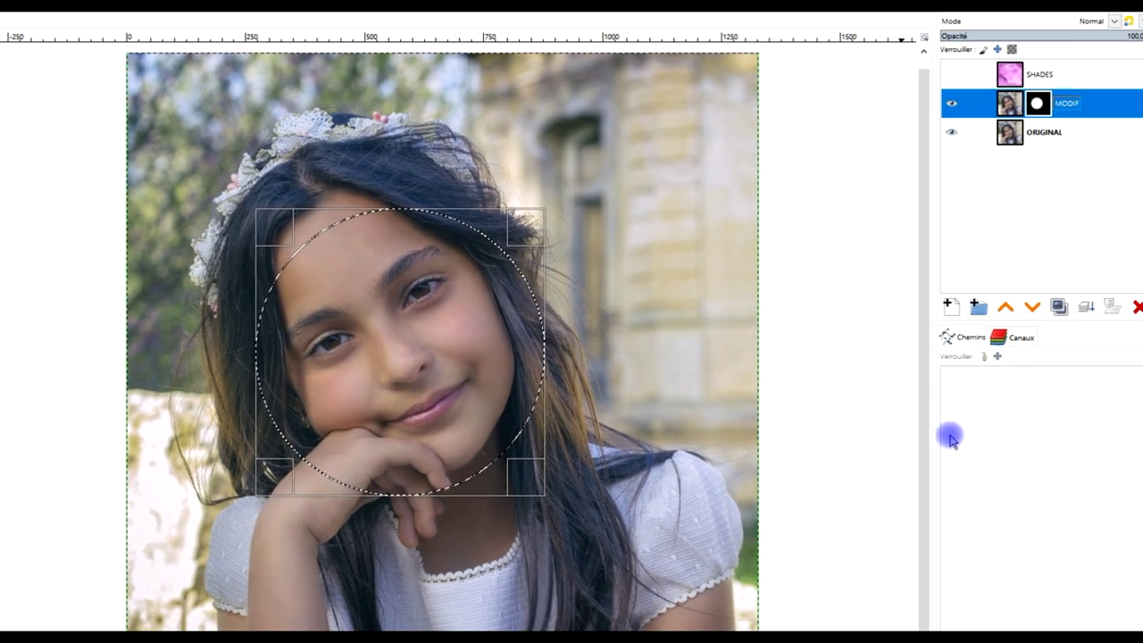
pyautogui.click(1027, 109)
pyautogui.click(979, 108)
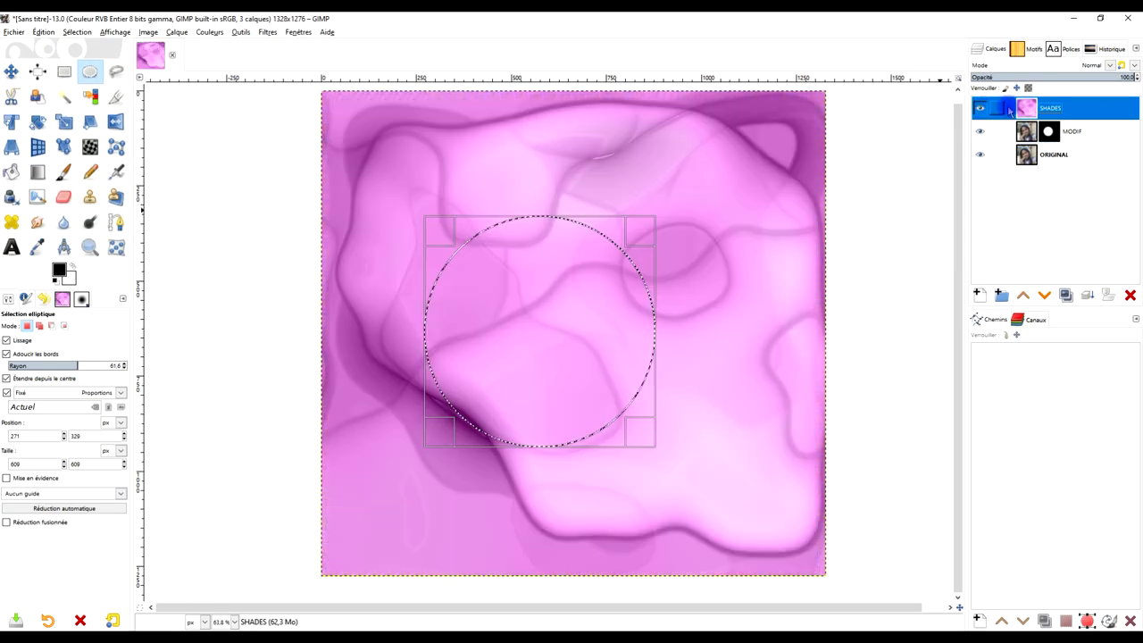
# Step: Lower SHADES beneath MODIF and remove the circular selection with Select > None
pyautogui.click(1043, 297)
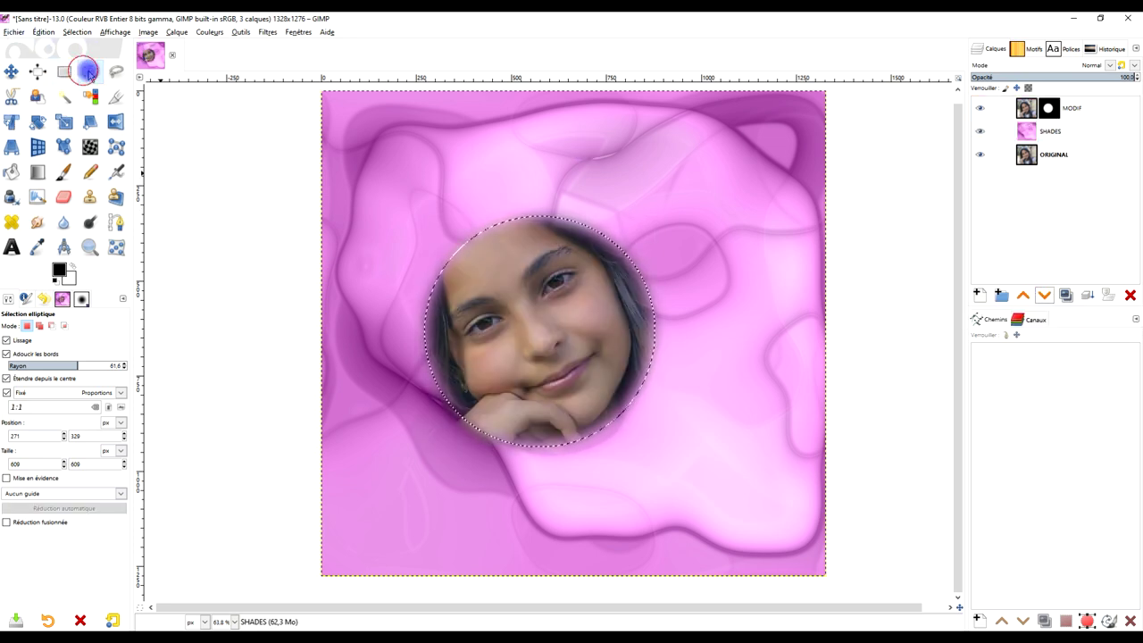
pyautogui.click(1027, 132)
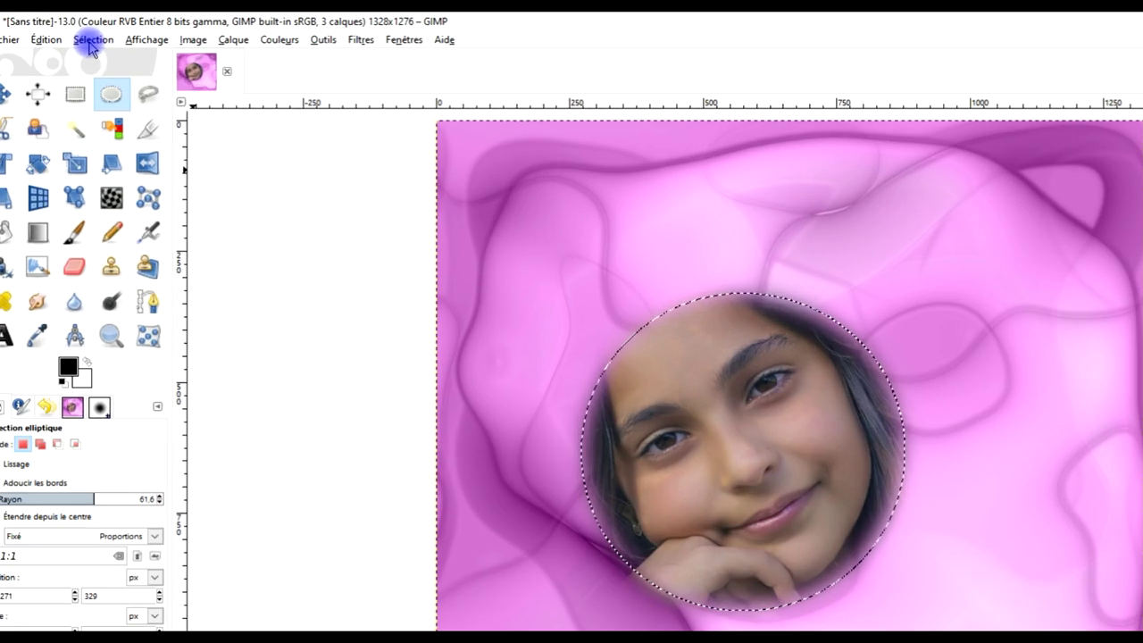
pyautogui.click(77, 32)
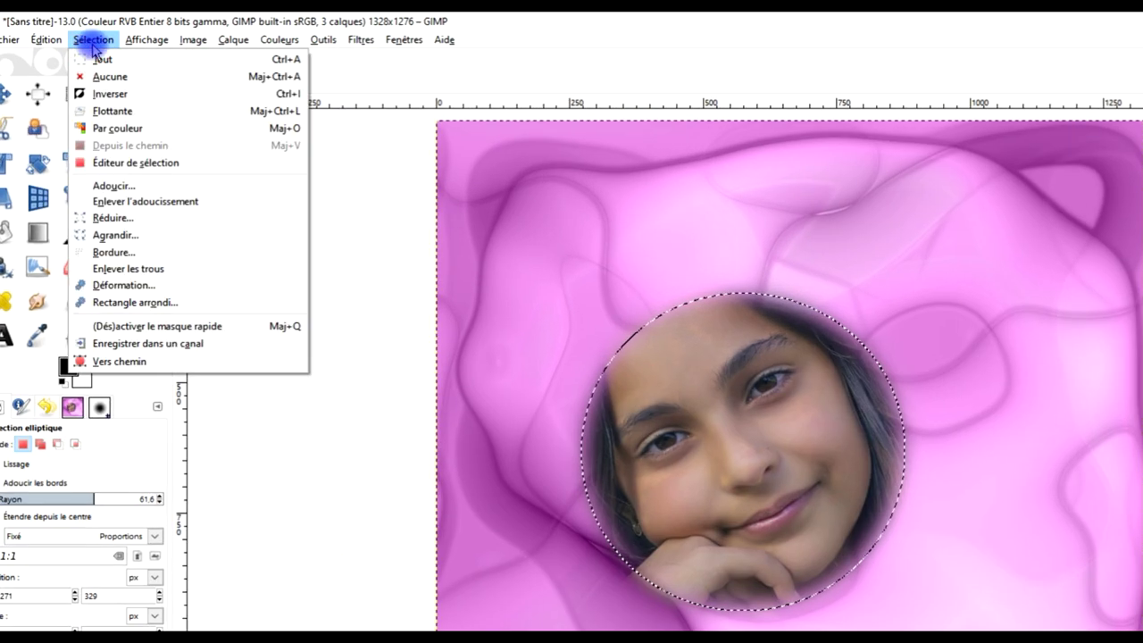
pyautogui.click(89, 59)
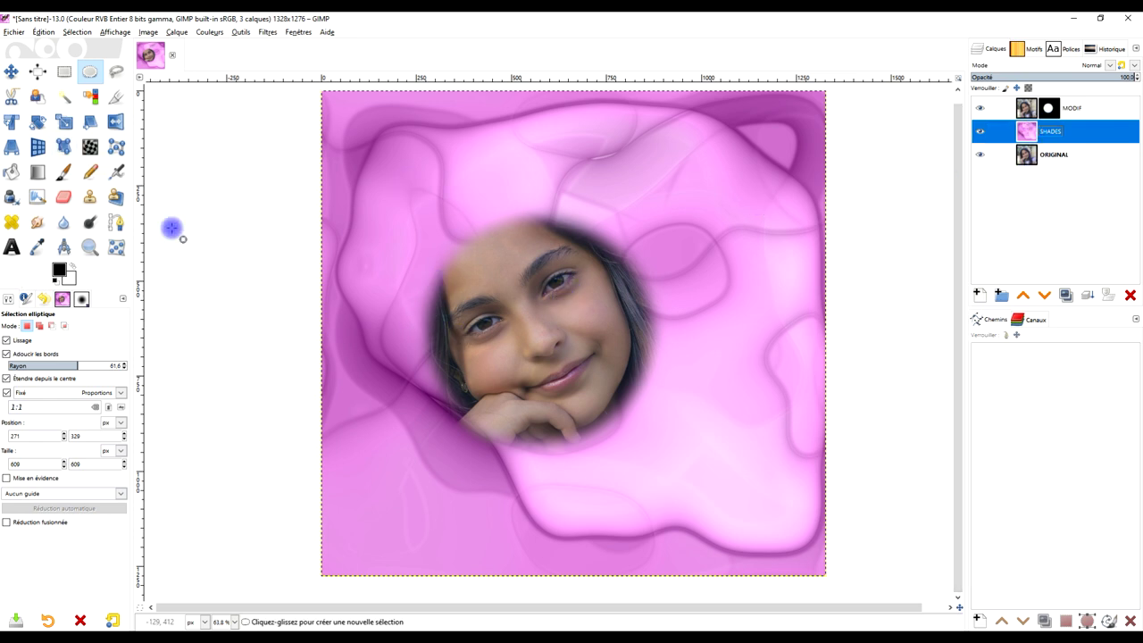
# Step: Crop the image to an 834×848 box around the girl's face
pyautogui.click(113, 97)
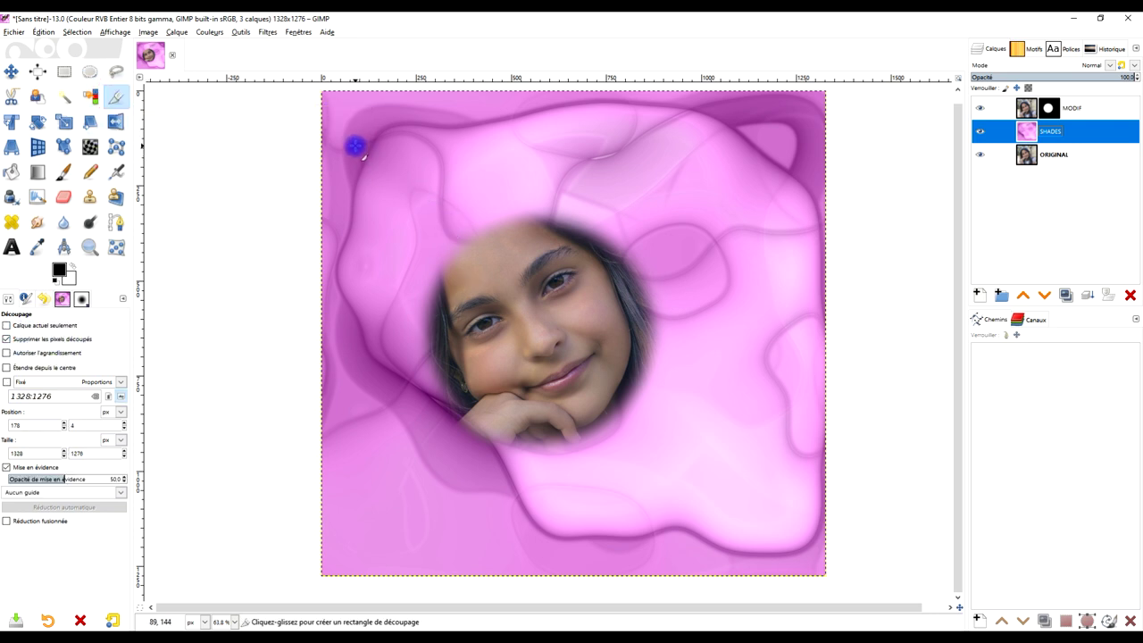
pyautogui.moveTo(354, 140); pyautogui.dragTo(722, 508)
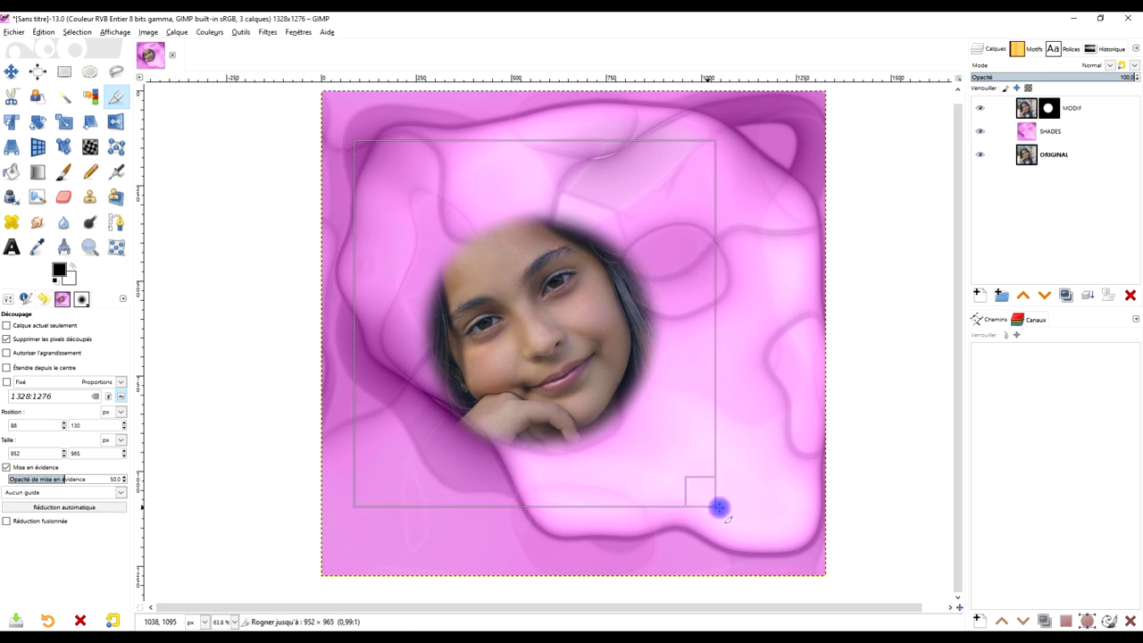
pyautogui.moveTo(355, 148); pyautogui.dragTo(384, 166)
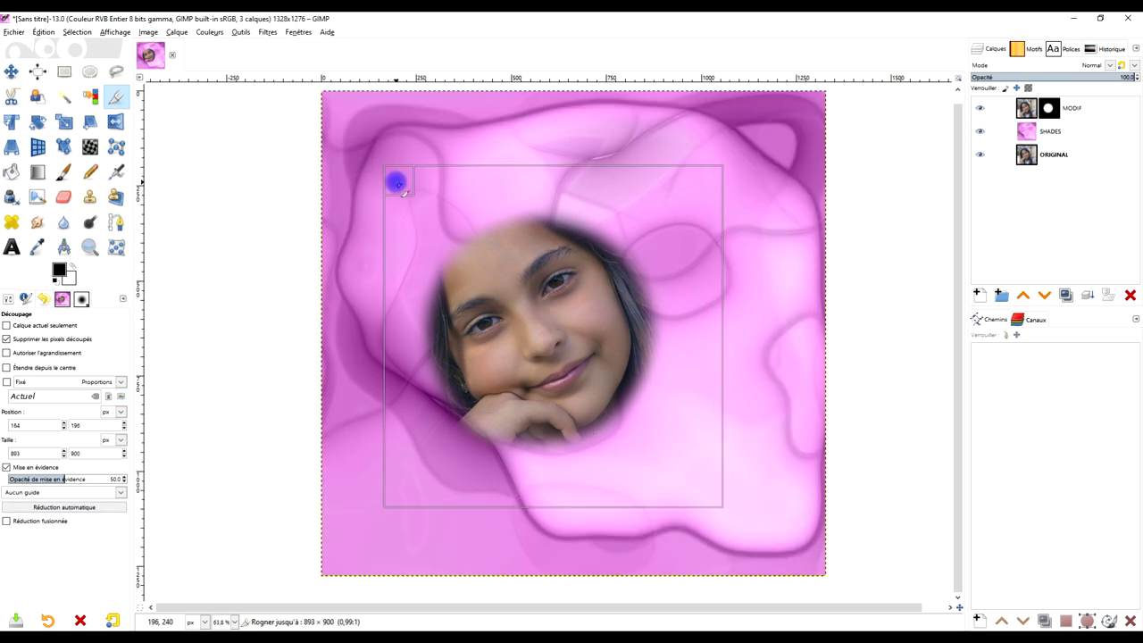
pyautogui.moveTo(689, 489); pyautogui.dragTo(677, 471)
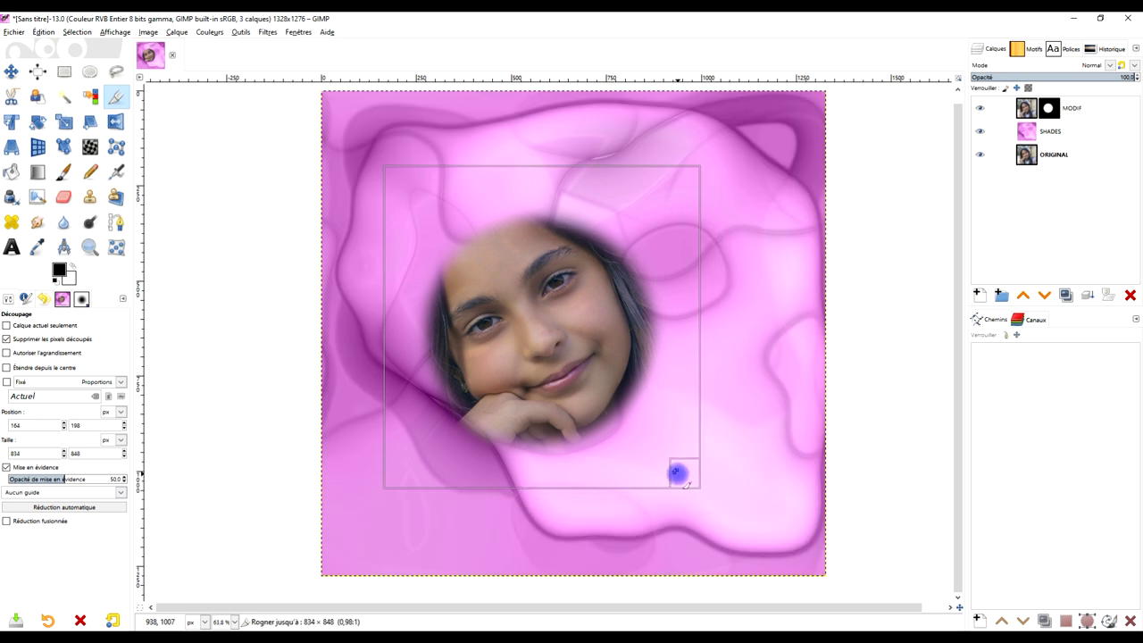
pyautogui.click(536, 332)
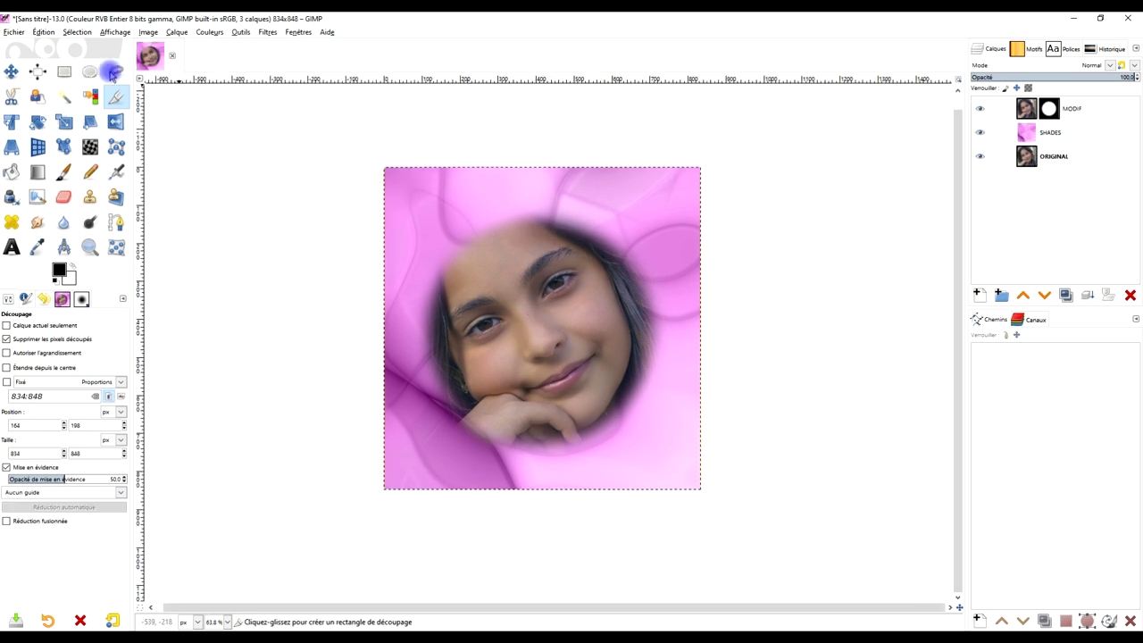
pyautogui.click(956, 81)
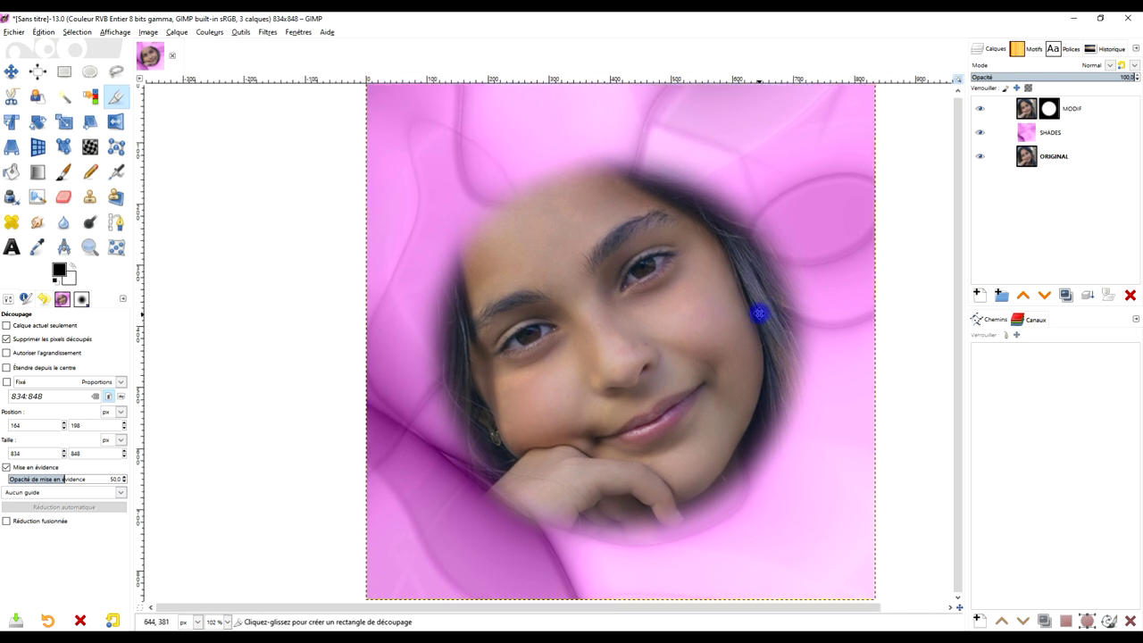
pyautogui.click(1049, 109)
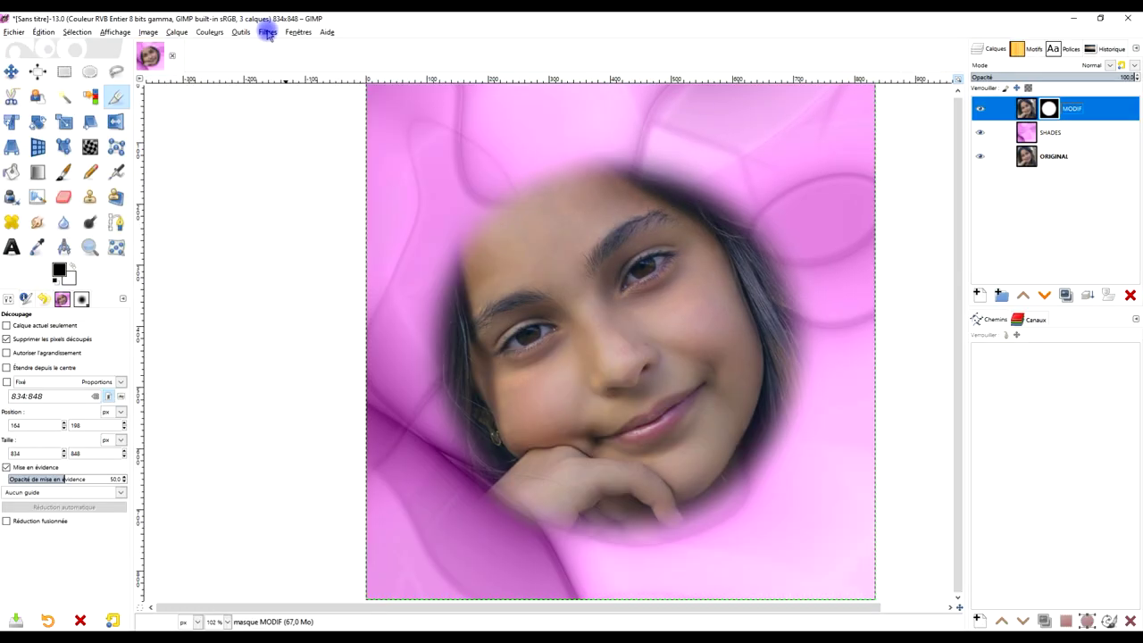
pyautogui.click(207, 34)
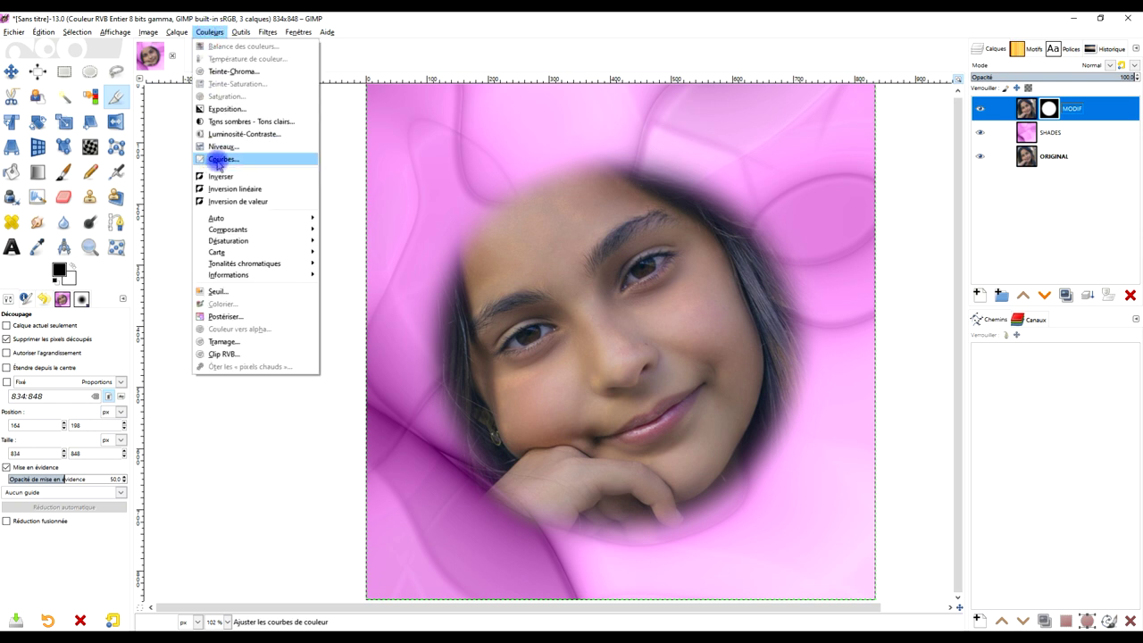
pyautogui.click(218, 159)
pyautogui.moveTo(267, 176)
pyautogui.mouseDown()
pyautogui.moveTo(299, 219)
pyautogui.moveTo(247, 120)
pyautogui.moveTo(337, 241)
pyautogui.moveTo(283, 131)
pyautogui.moveTo(242, 133)
pyautogui.moveTo(240, 109)
pyautogui.moveTo(250, 126)
pyautogui.mouseUp()
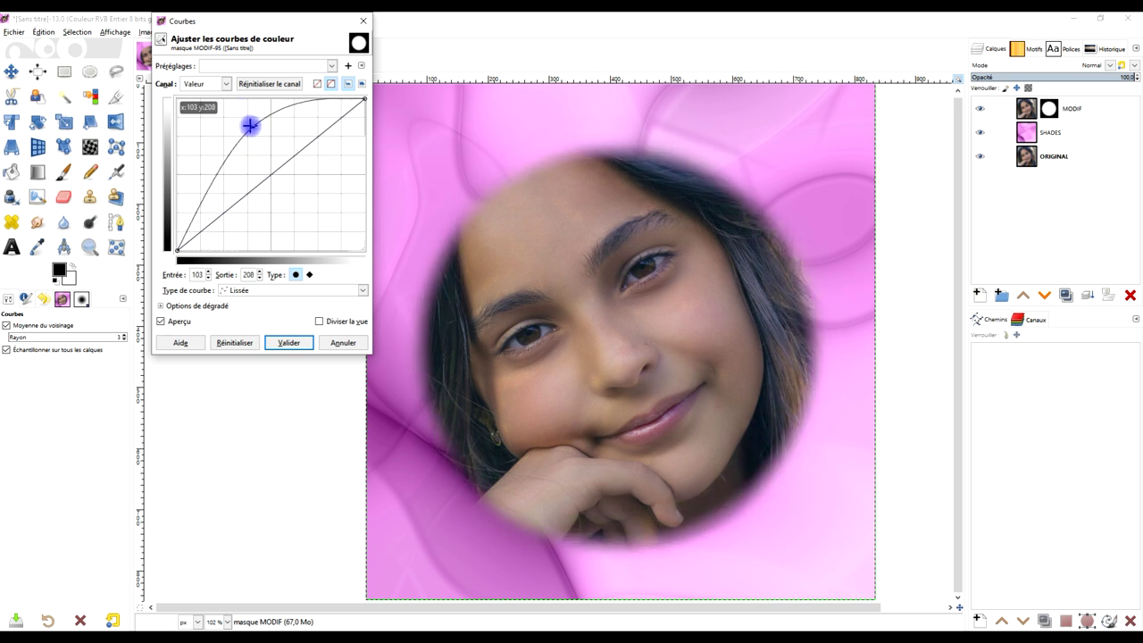
pyautogui.click(288, 342)
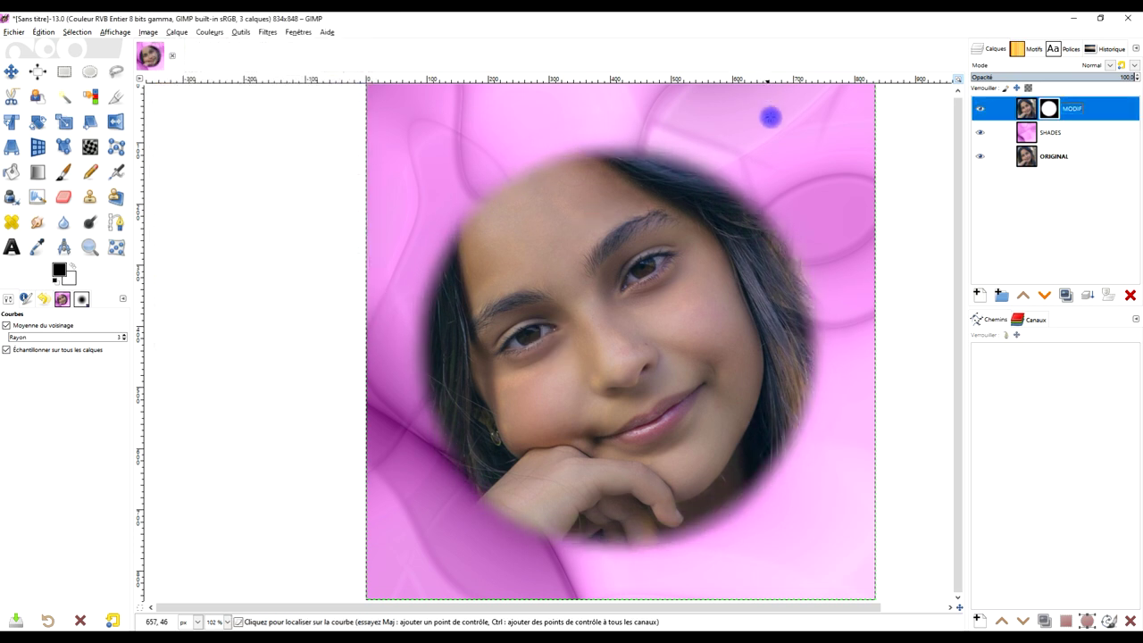
pyautogui.click(1025, 111)
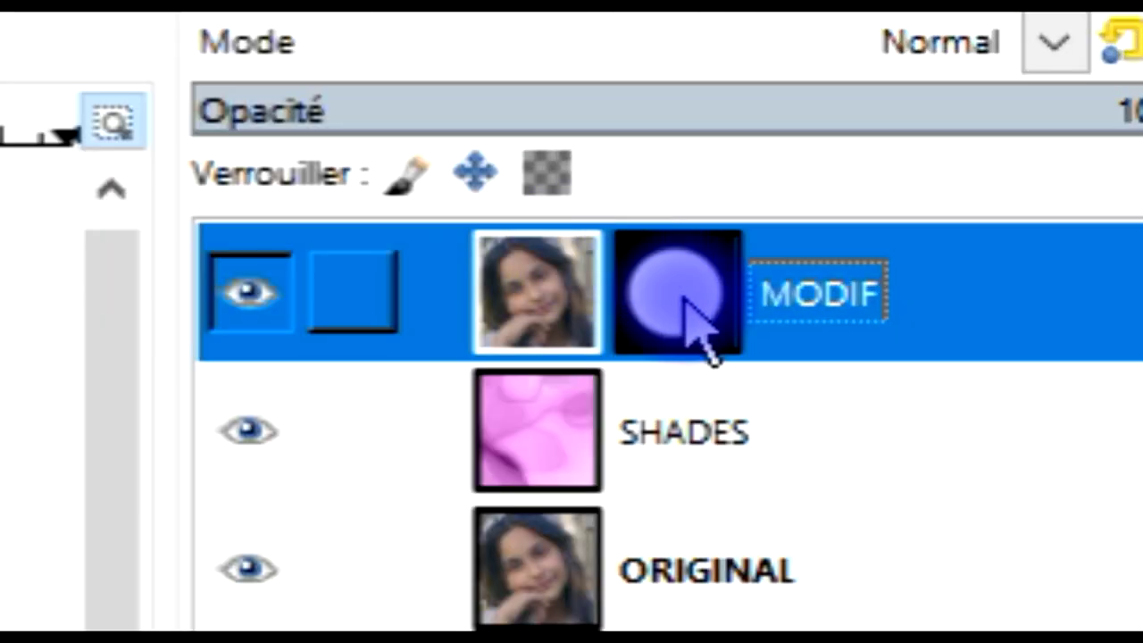
pyautogui.click(692, 317)
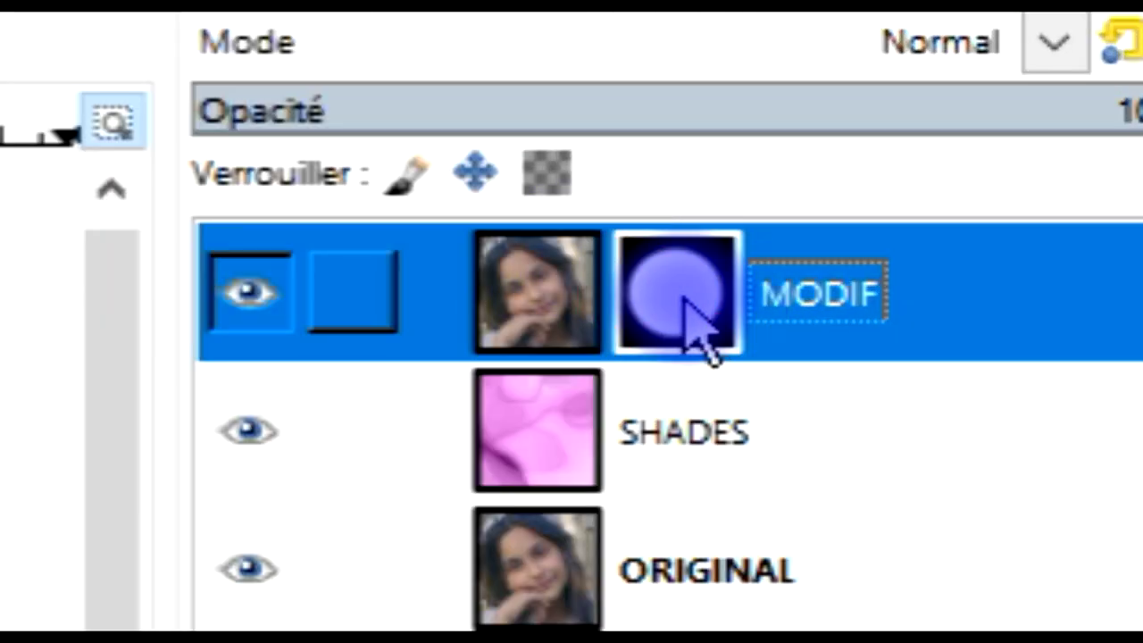
pyautogui.click(535, 299)
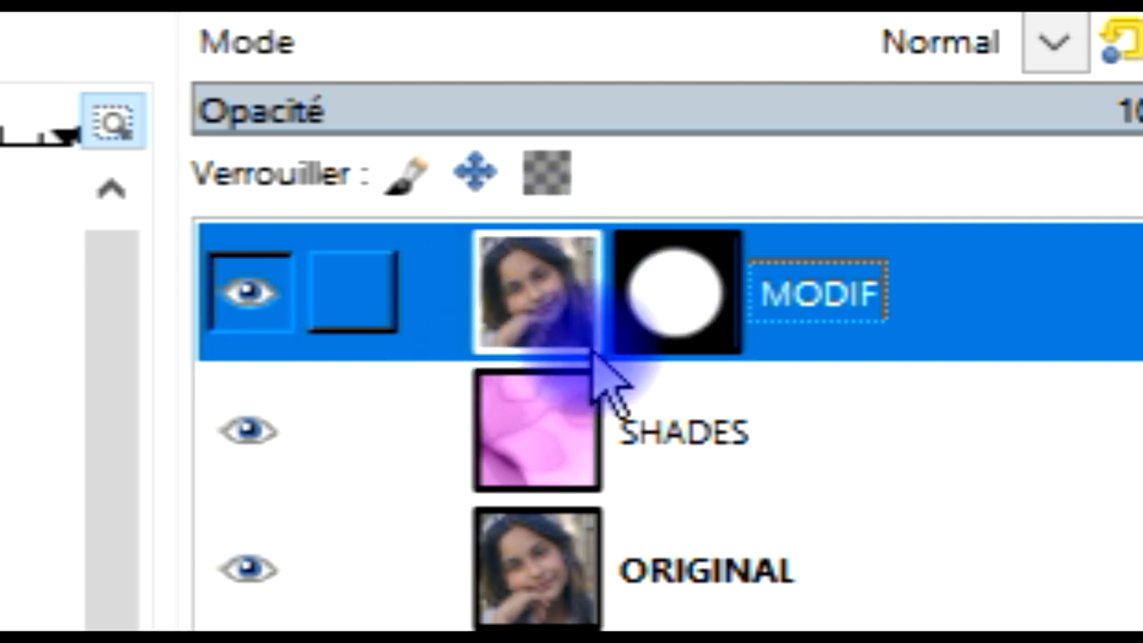
pyautogui.click(698, 335)
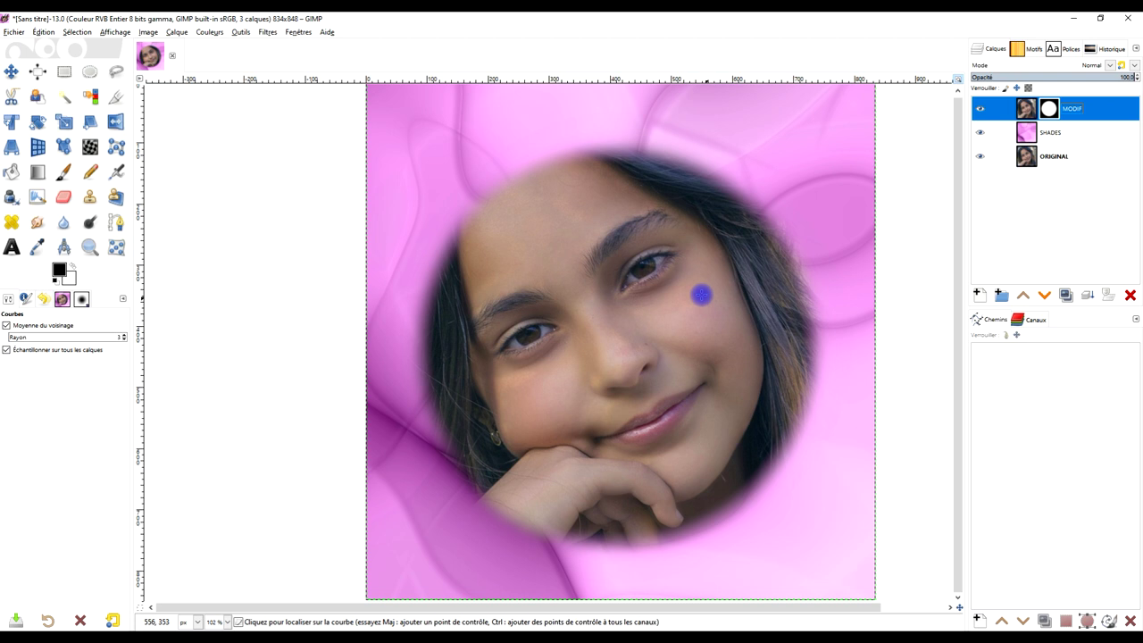
pyautogui.moveTo(702, 295)
pyautogui.mouseDown()
pyautogui.moveTo(661, 273)
pyautogui.moveTo(653, 309)
pyautogui.moveTo(646, 298)
pyautogui.mouseUp()
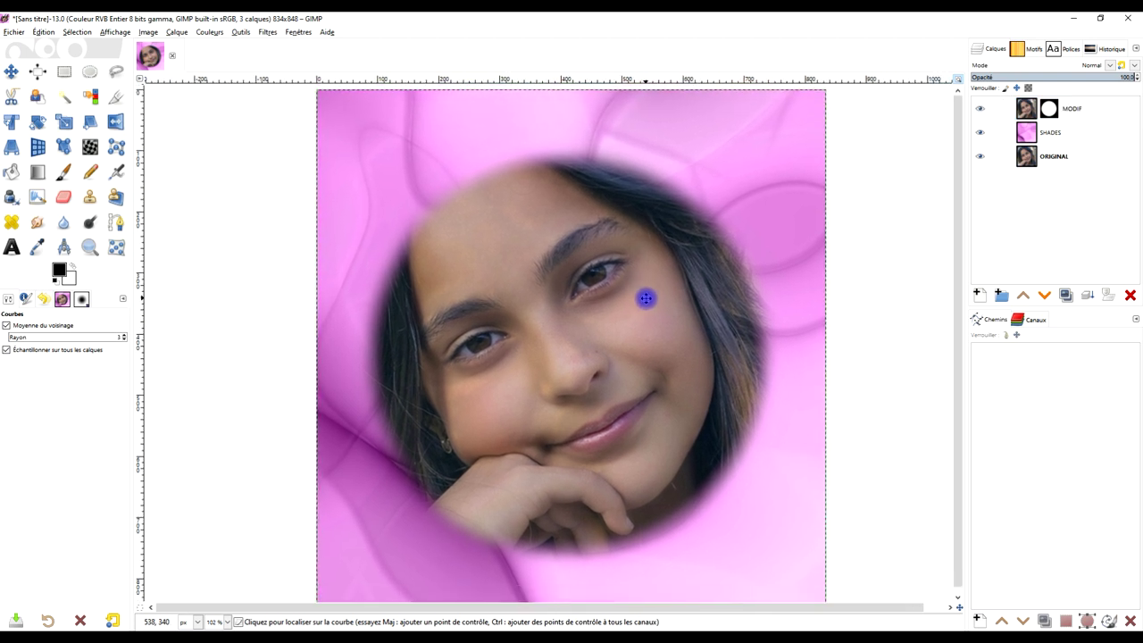
# Step: Duplicate the SHADES layer to create 'Copie de SHADES' above it
pyautogui.click(1067, 134)
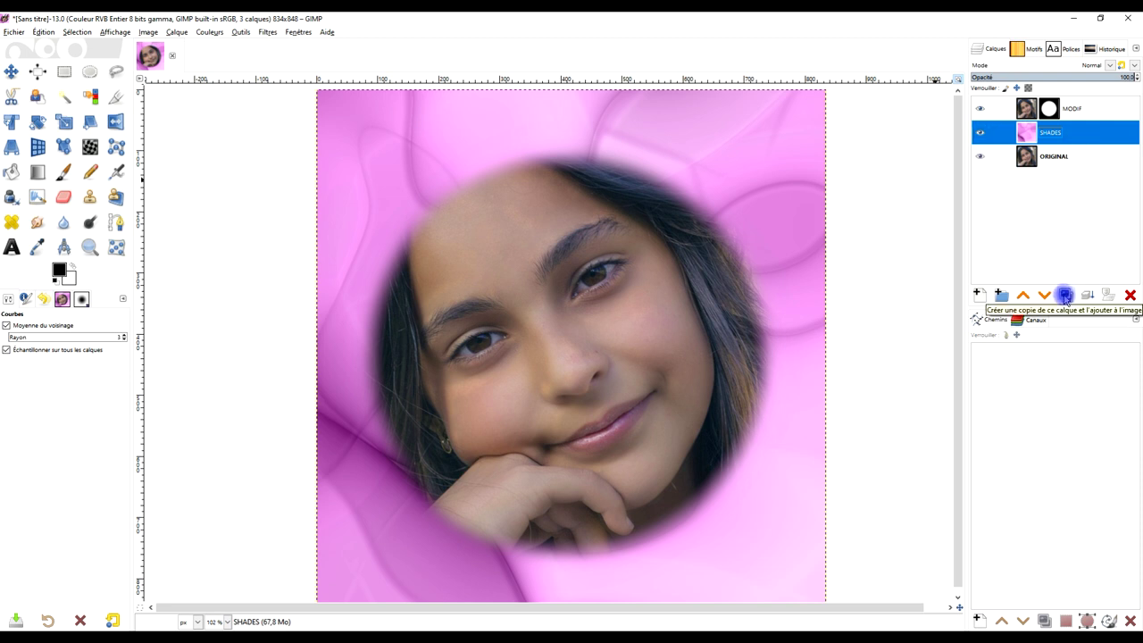
pyautogui.click(1065, 295)
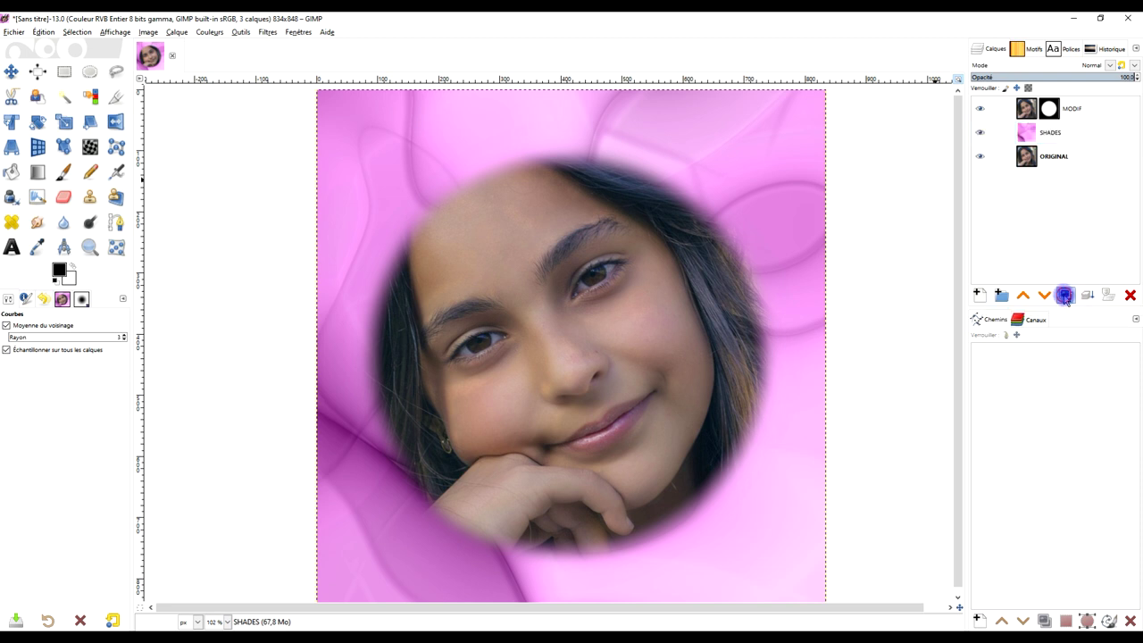
pyautogui.click(265, 33)
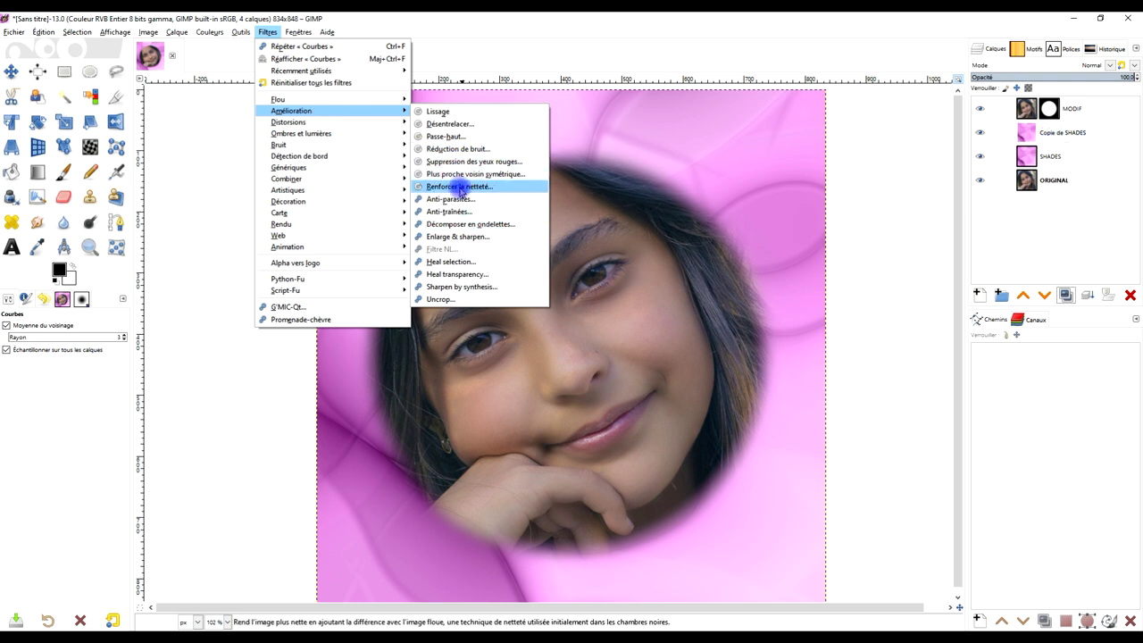
pyautogui.moveTo(288, 121)
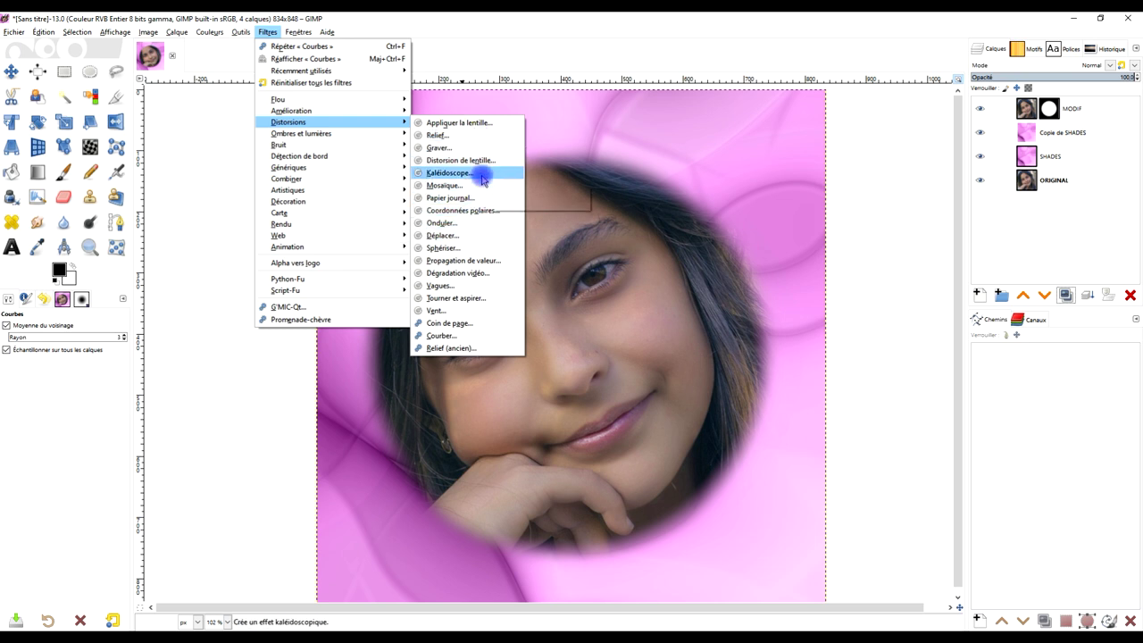
# Step: Set the Kaléidoscope filter to 11 mirrors with Découpage Y at 0.020
pyautogui.click(482, 176)
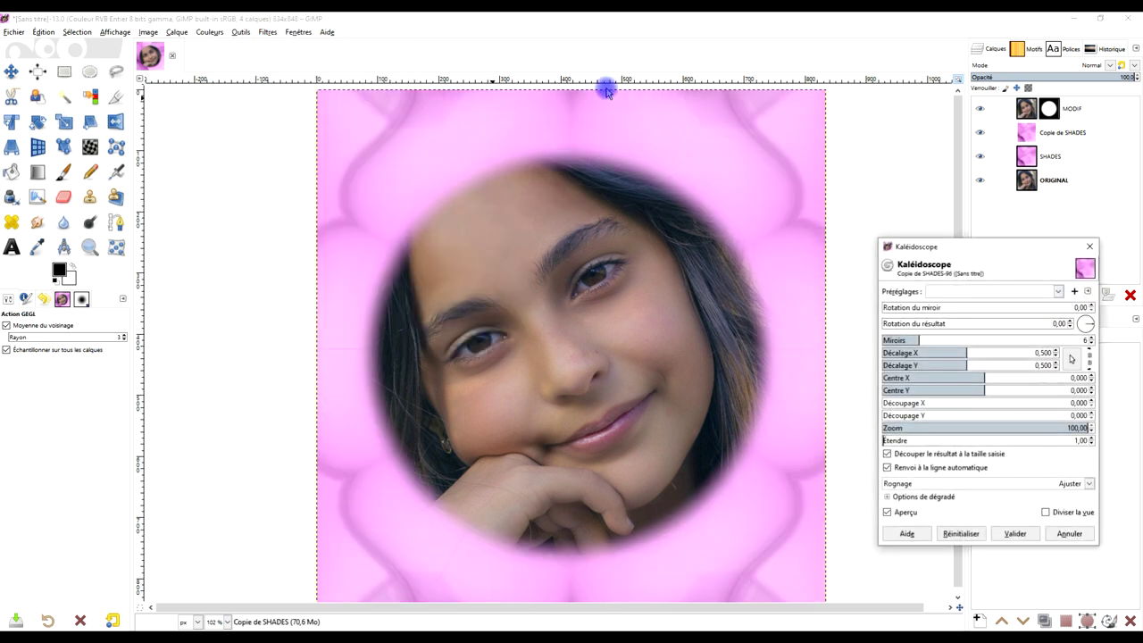
pyautogui.click(949, 340)
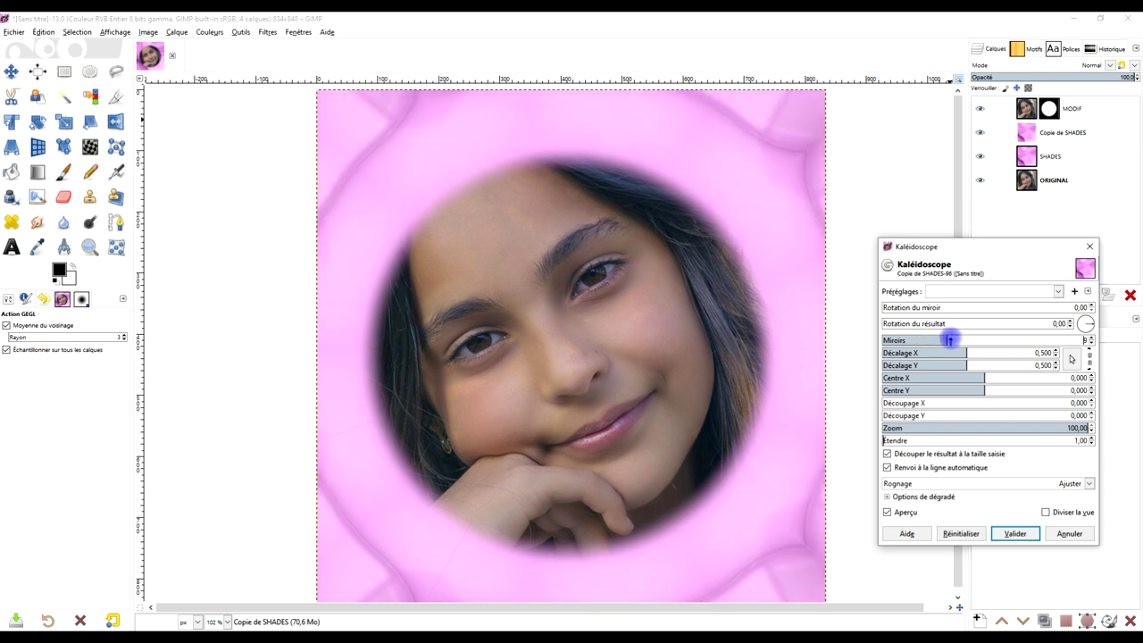
pyautogui.moveTo(949, 339); pyautogui.dragTo(967, 341)
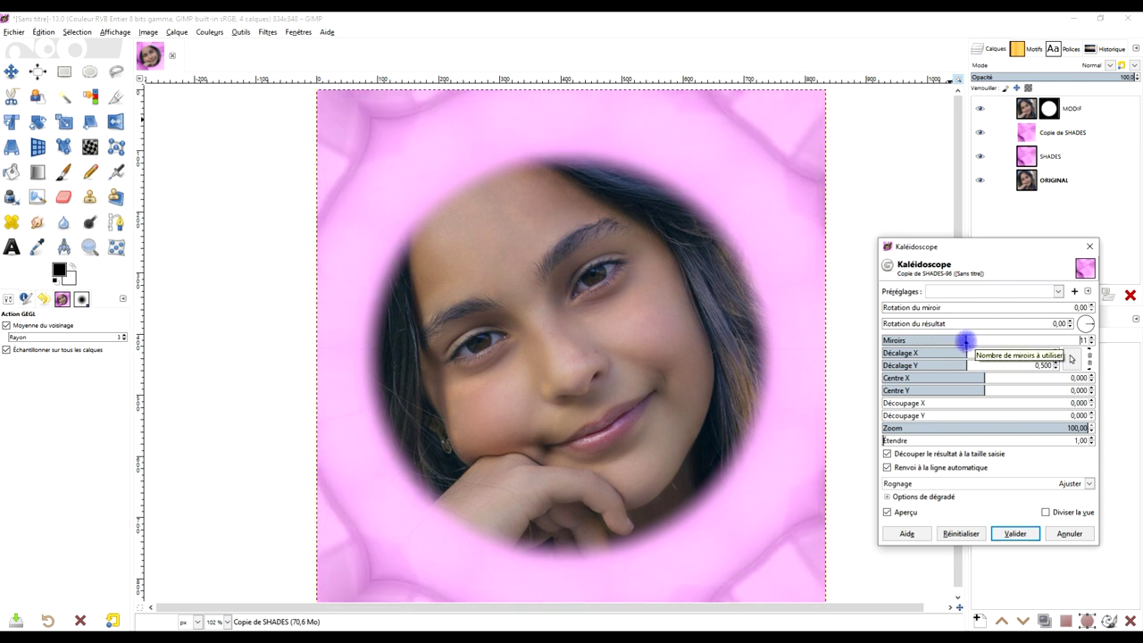
pyautogui.click(926, 402)
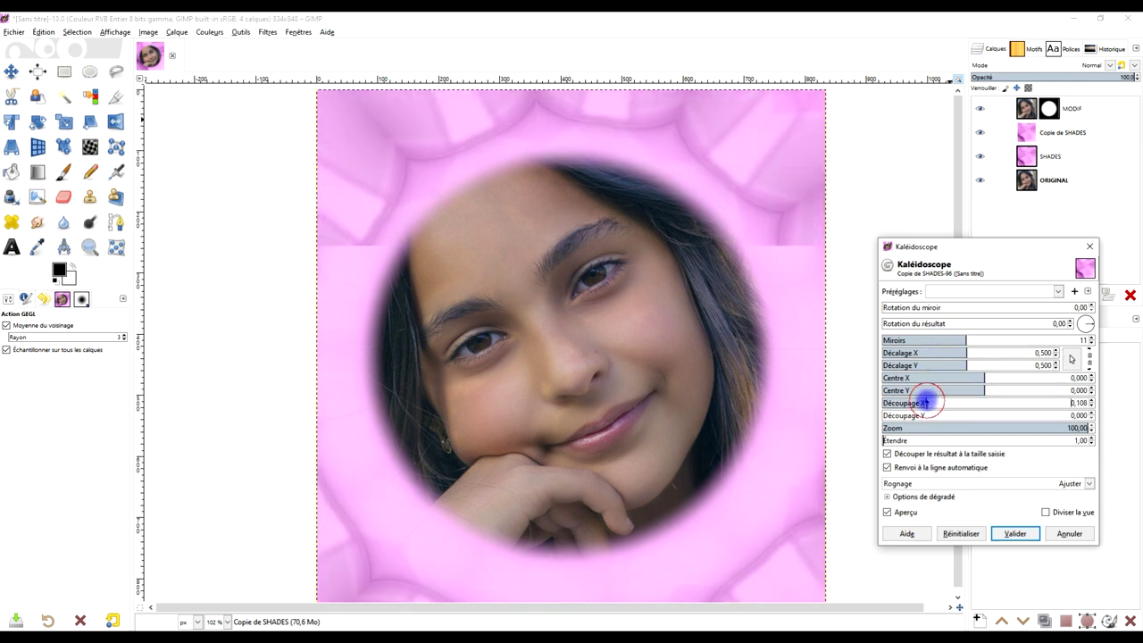
pyautogui.moveTo(926, 403); pyautogui.dragTo(934, 403)
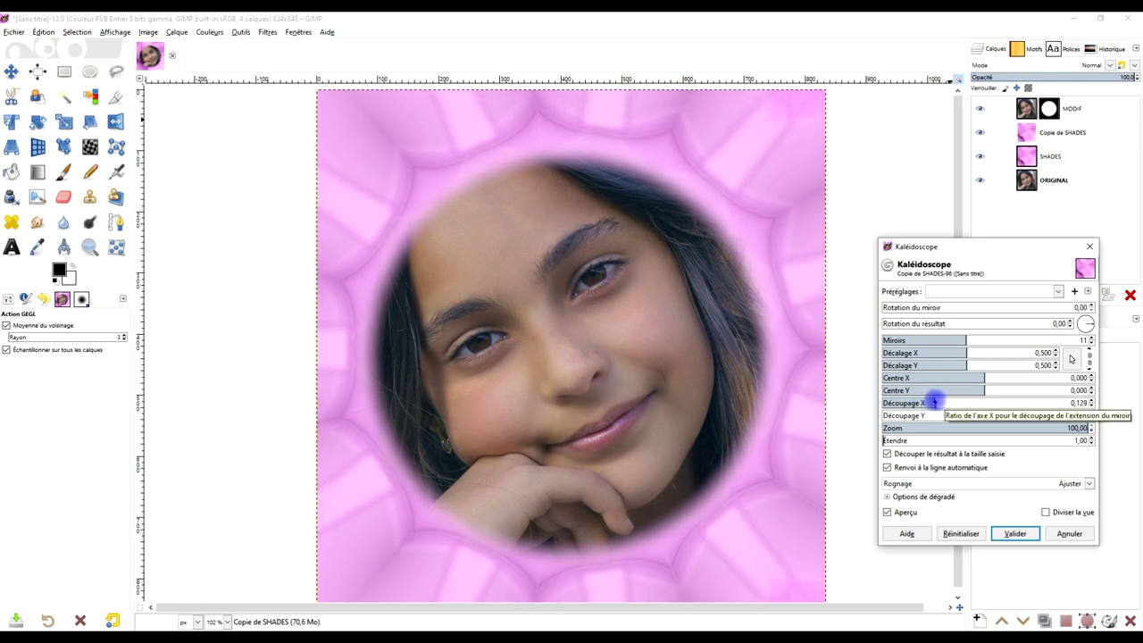
pyautogui.click(913, 416)
pyautogui.moveTo(913, 415); pyautogui.dragTo(877, 414)
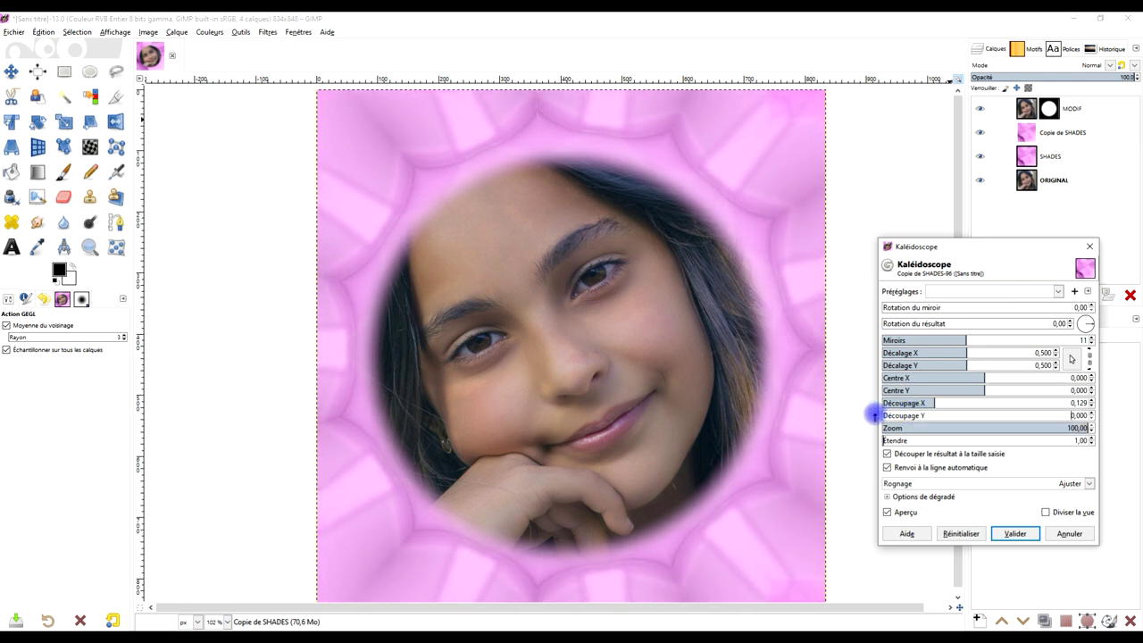
# Step: Set Découpage X to 0.132 and apply the kaleidoscope to Copie de SHADES
pyautogui.click(923, 403)
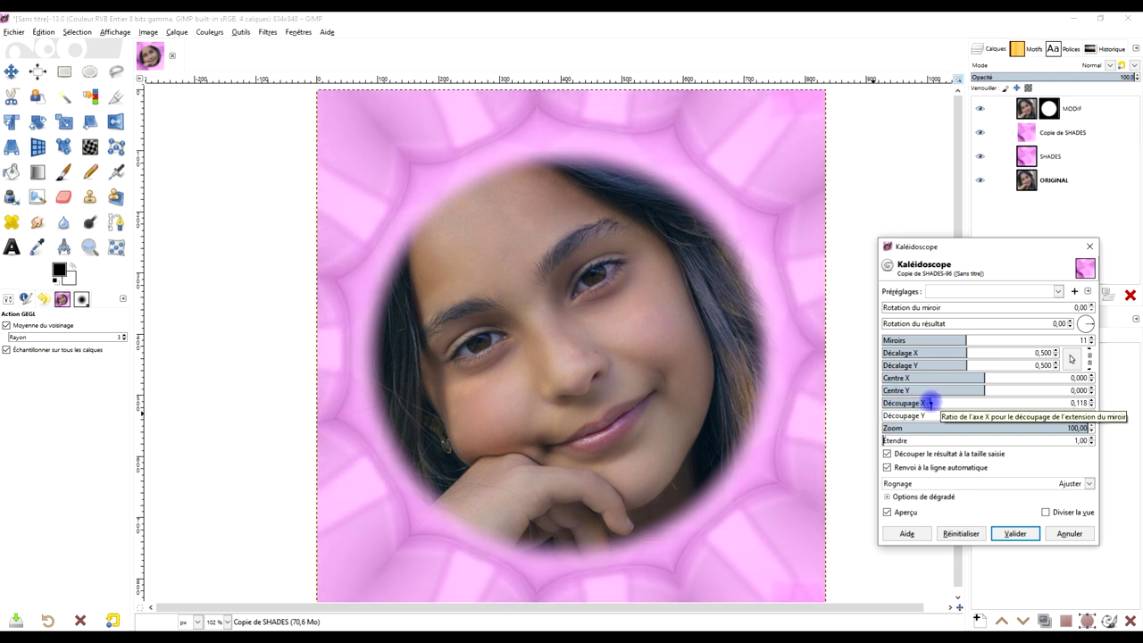
pyautogui.click(935, 403)
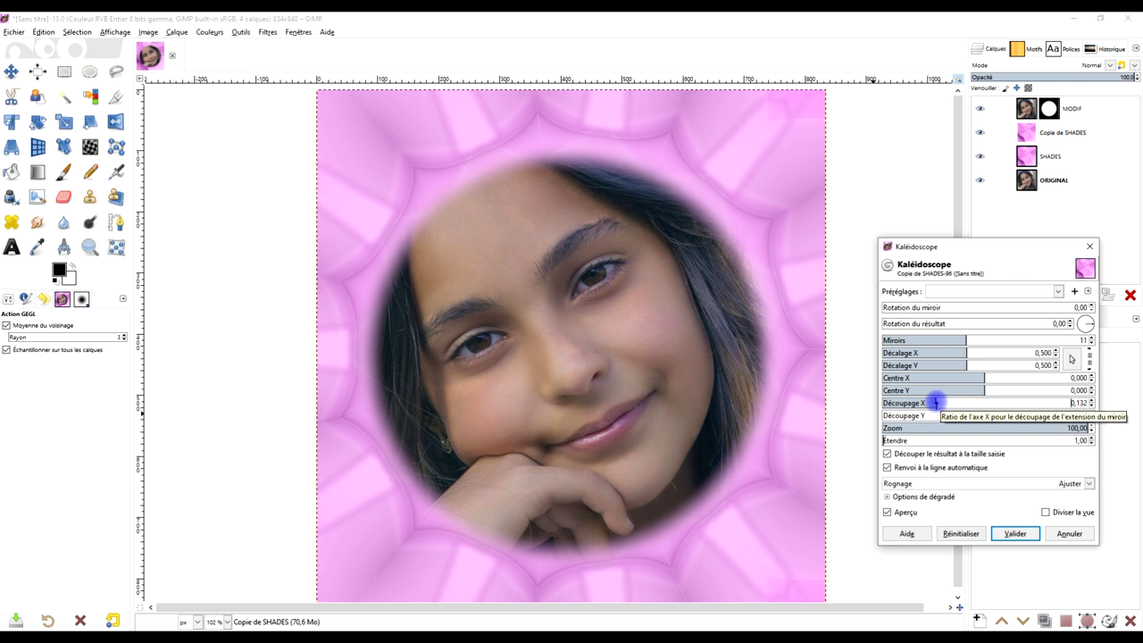
pyautogui.click(1019, 534)
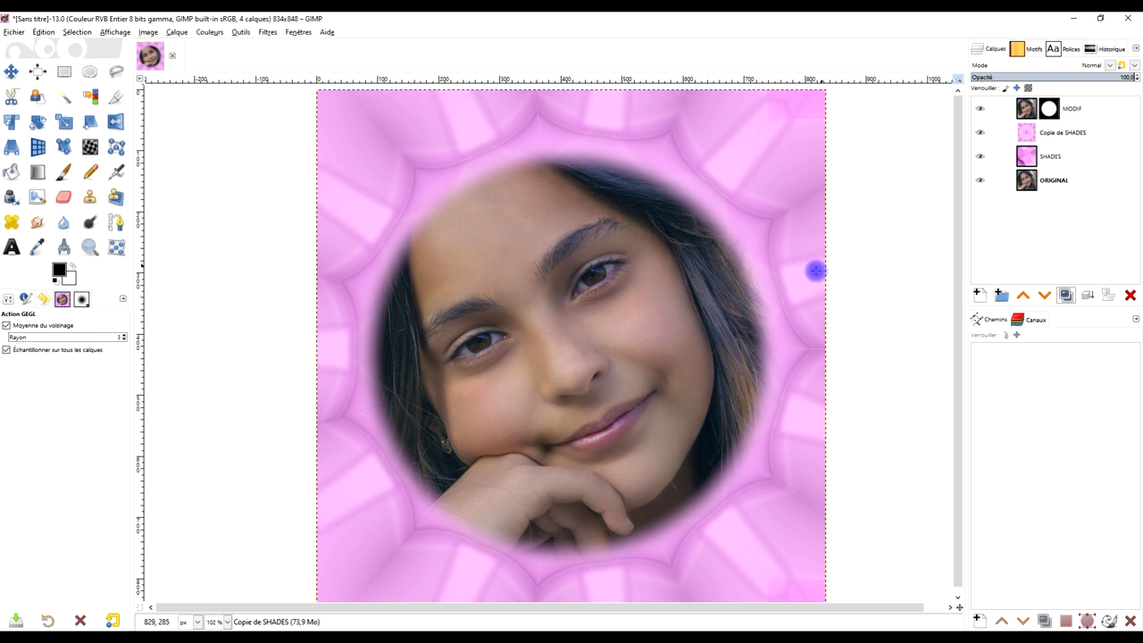
pyautogui.click(742, 335)
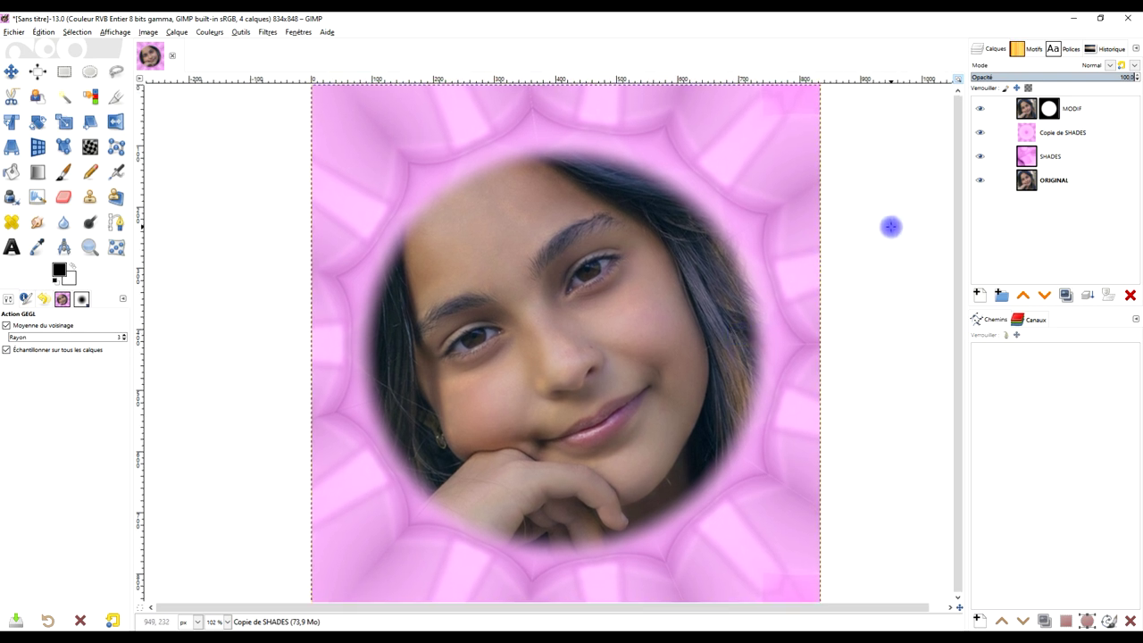
pyautogui.click(1078, 132)
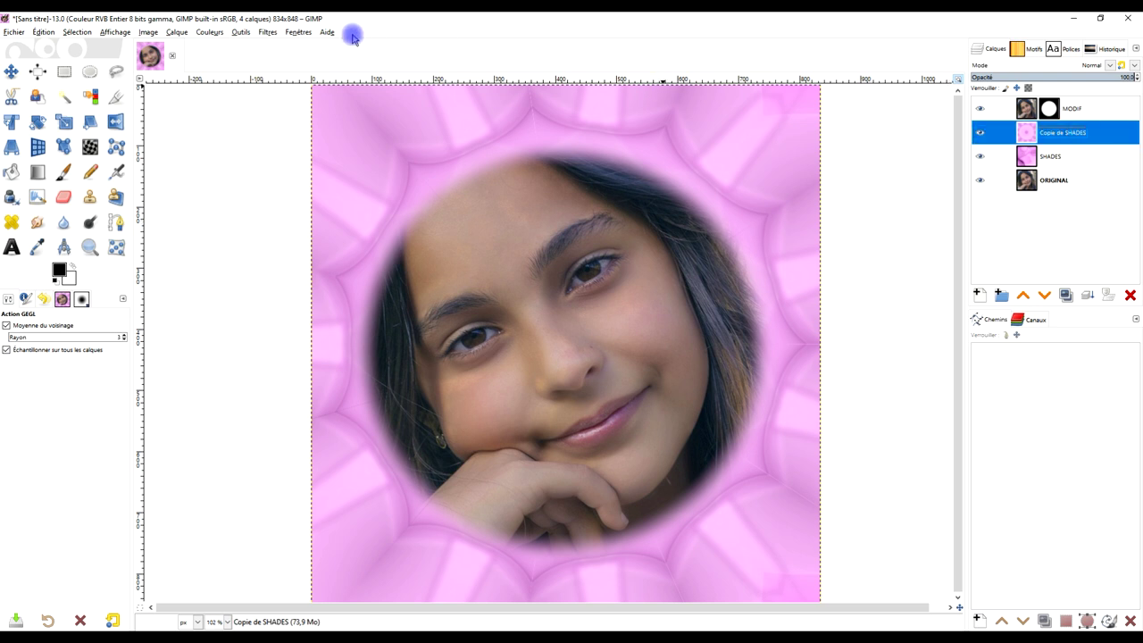
# Step: Apply Teinte-Saturation with Teinte 43.1, Luminosité 12.0 and Saturation 67.1
pyautogui.click(204, 32)
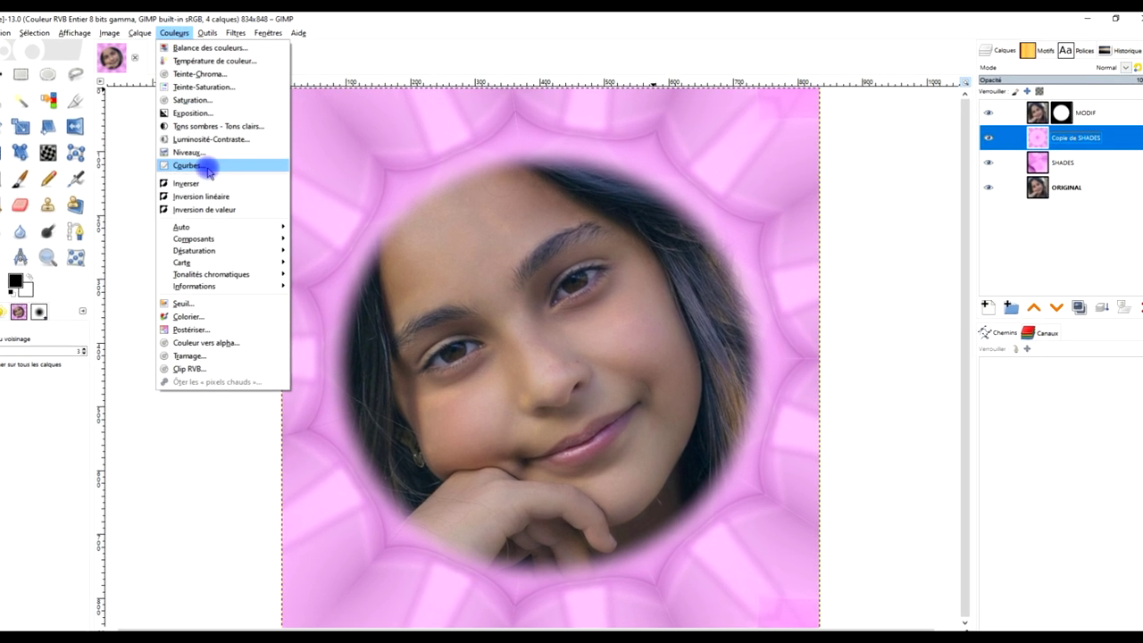
pyautogui.click(214, 86)
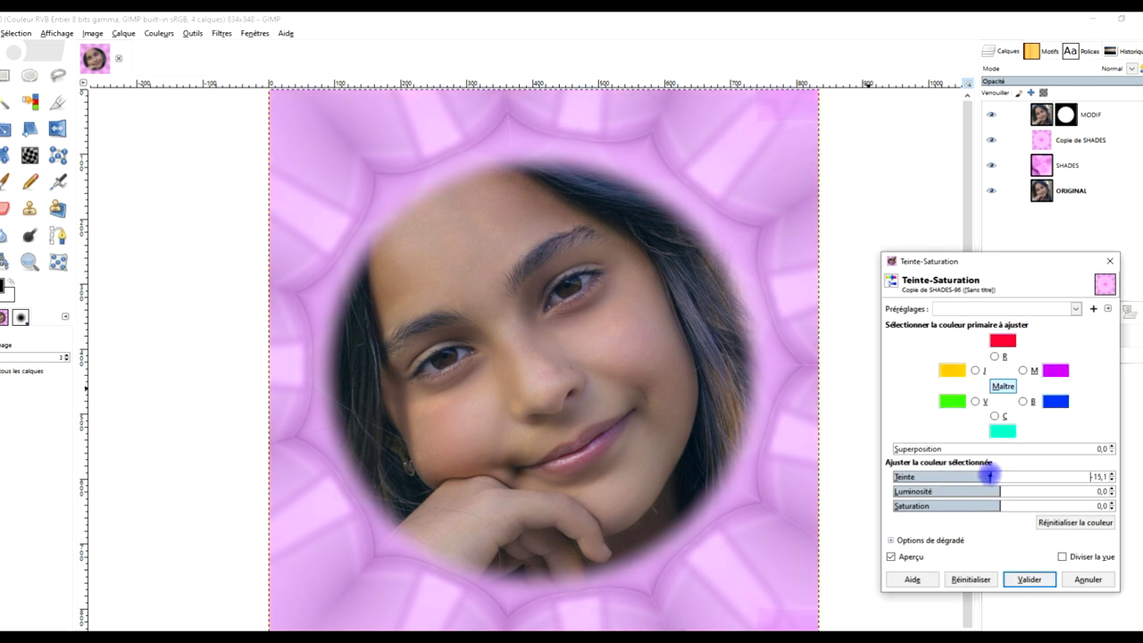
pyautogui.moveTo(999, 476); pyautogui.dragTo(1025, 476)
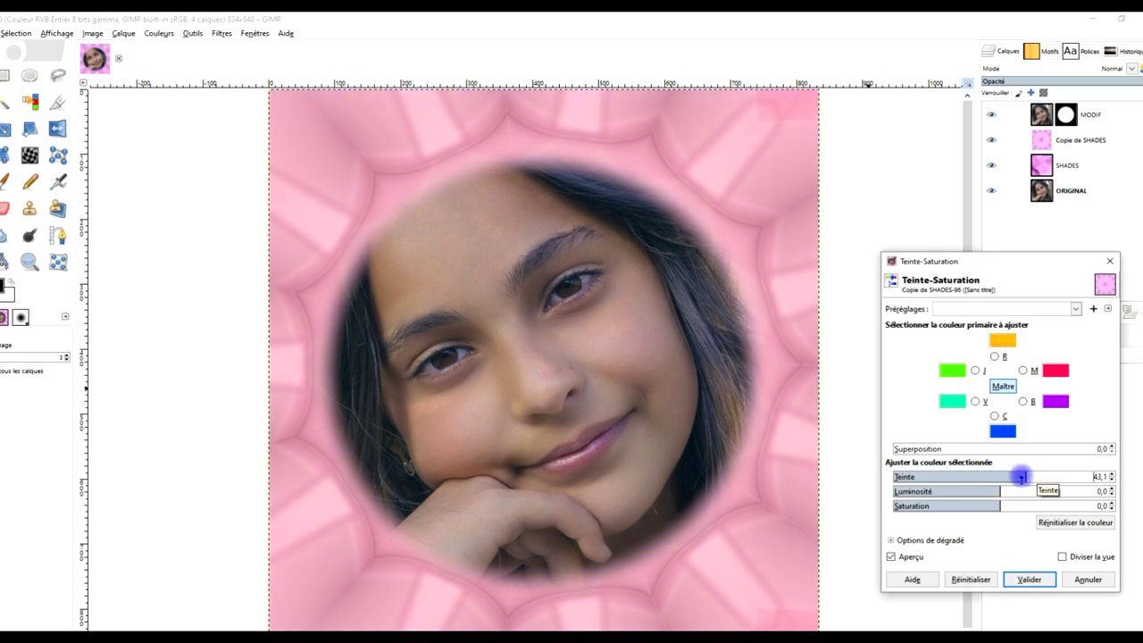
pyautogui.moveTo(1000, 490)
pyautogui.mouseDown()
pyautogui.moveTo(986, 490)
pyautogui.moveTo(1012, 490)
pyautogui.mouseUp()
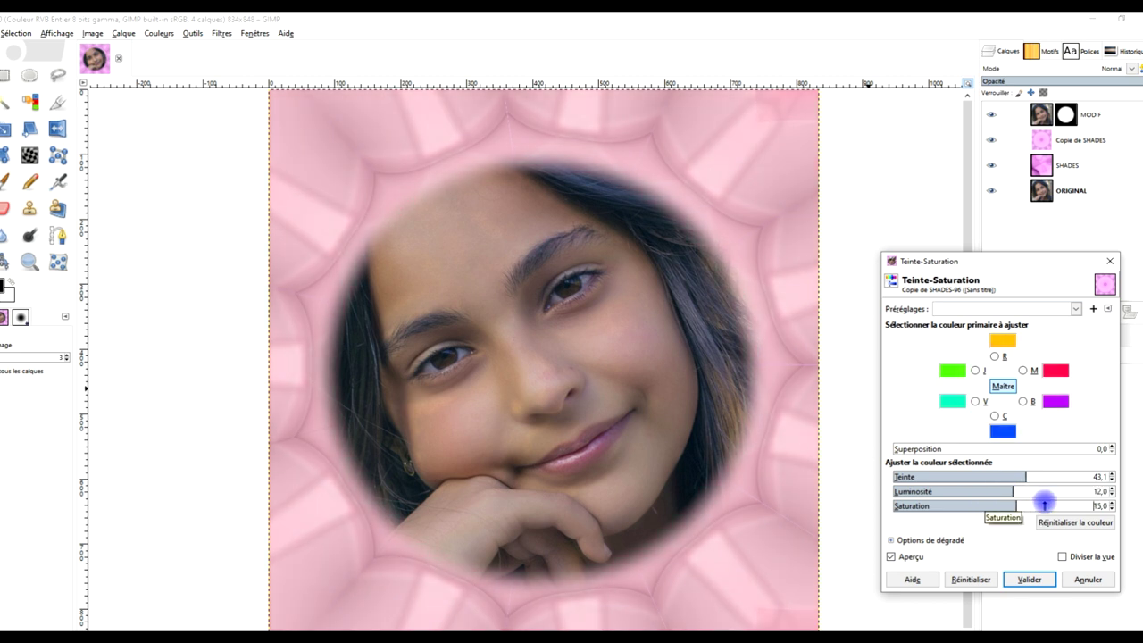
pyautogui.moveTo(1007, 506); pyautogui.dragTo(1072, 502)
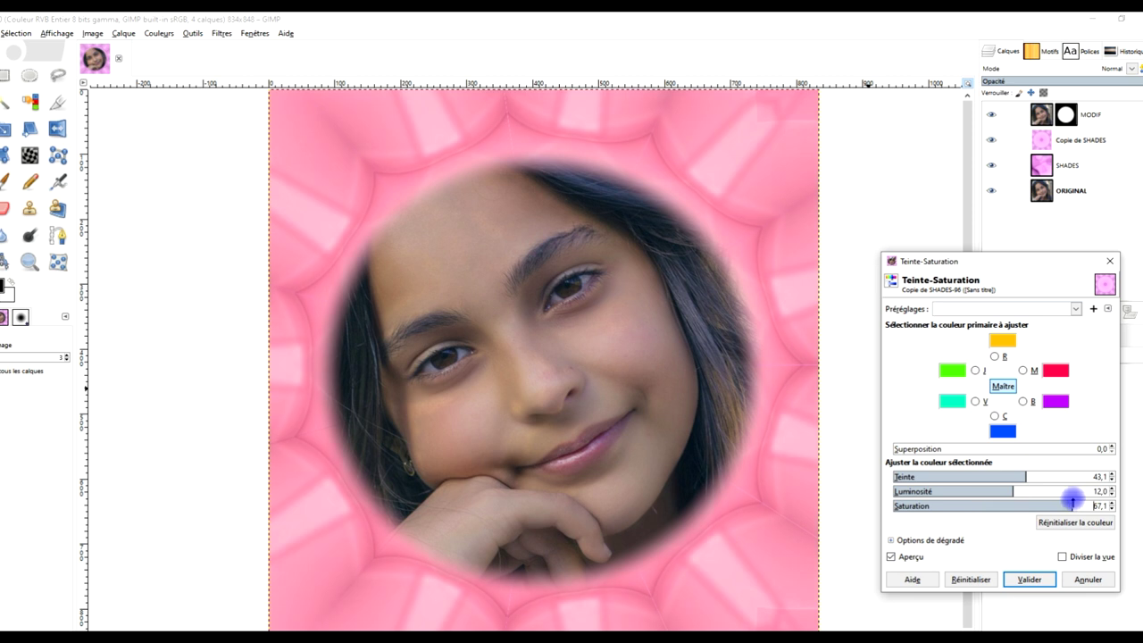
pyautogui.click(1029, 579)
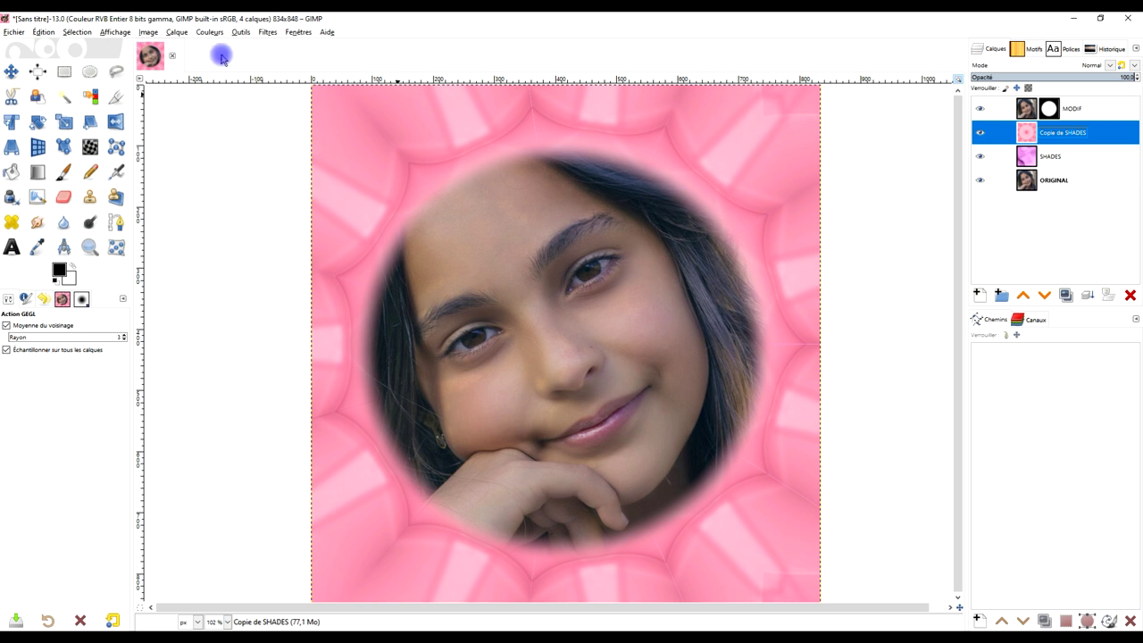
pyautogui.click(979, 132)
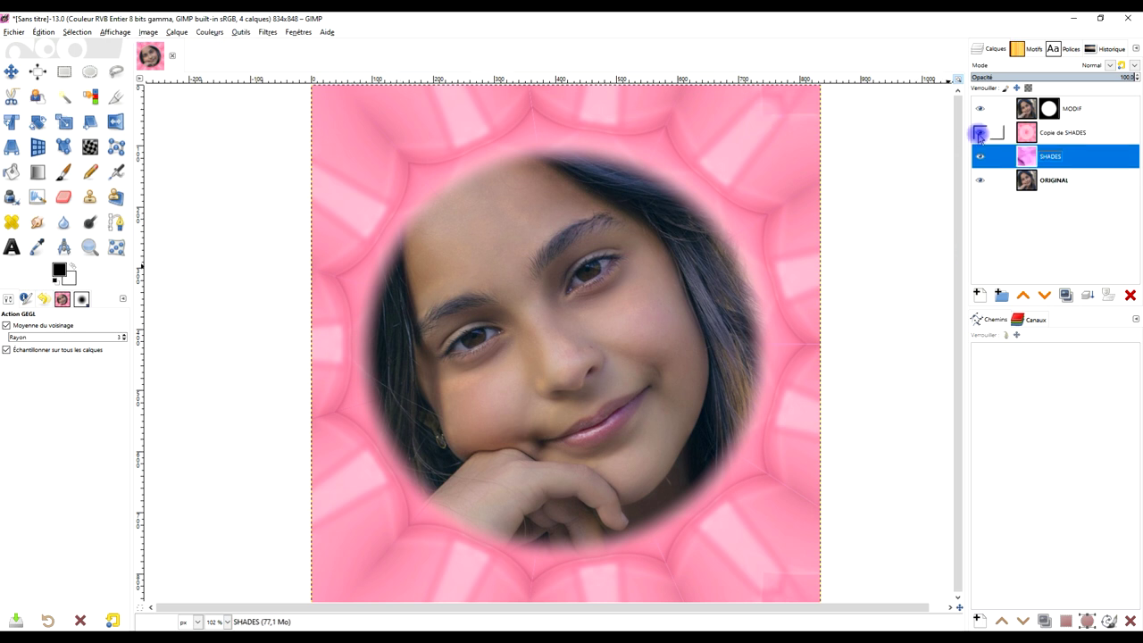
pyautogui.click(1126, 80)
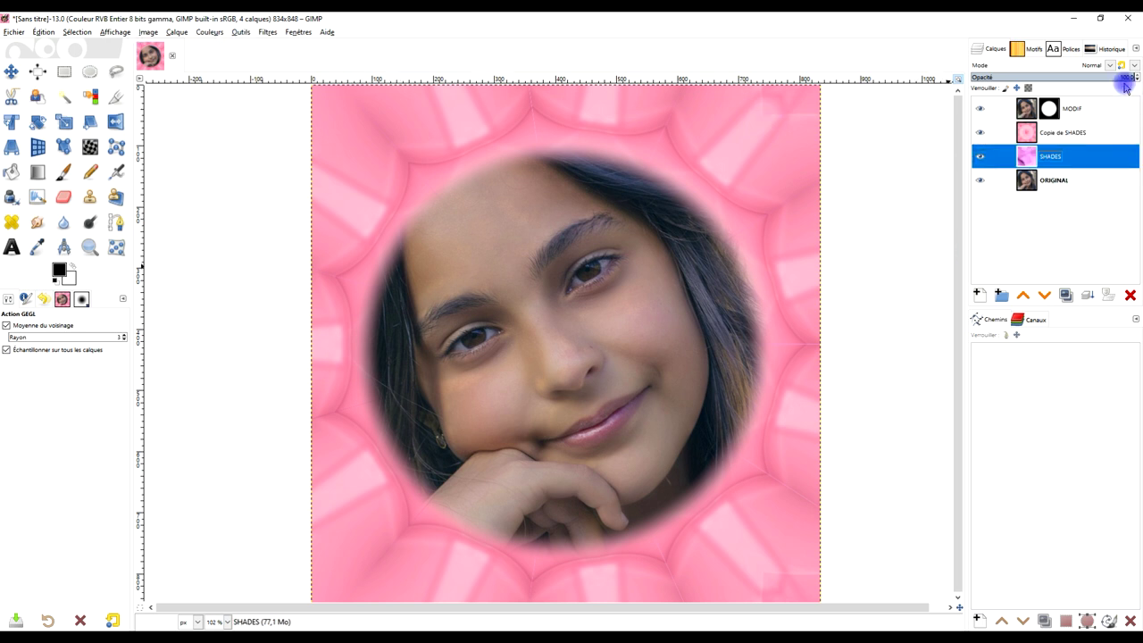